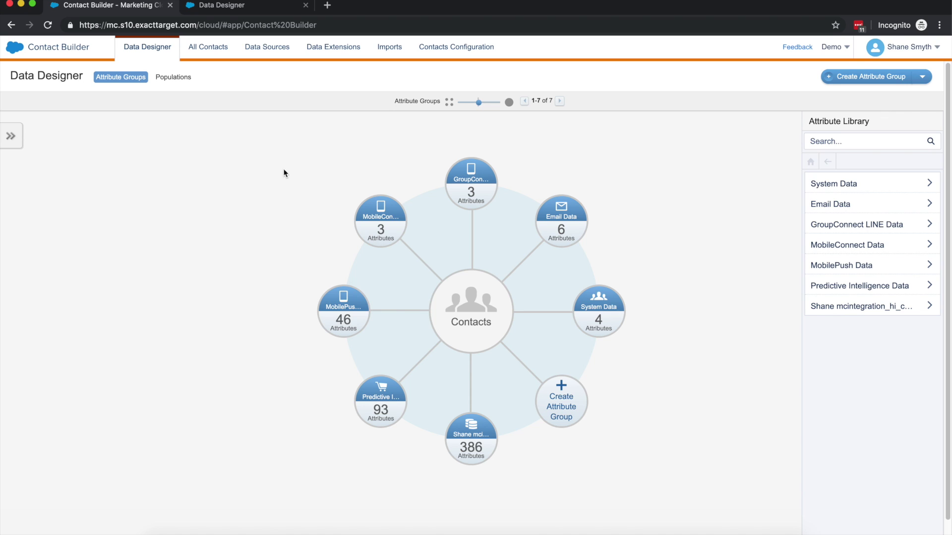
# Browse the full All Contacts list through to page 4, examining the contact keys, email addresses, sources and channels
pyautogui.click(207, 56)
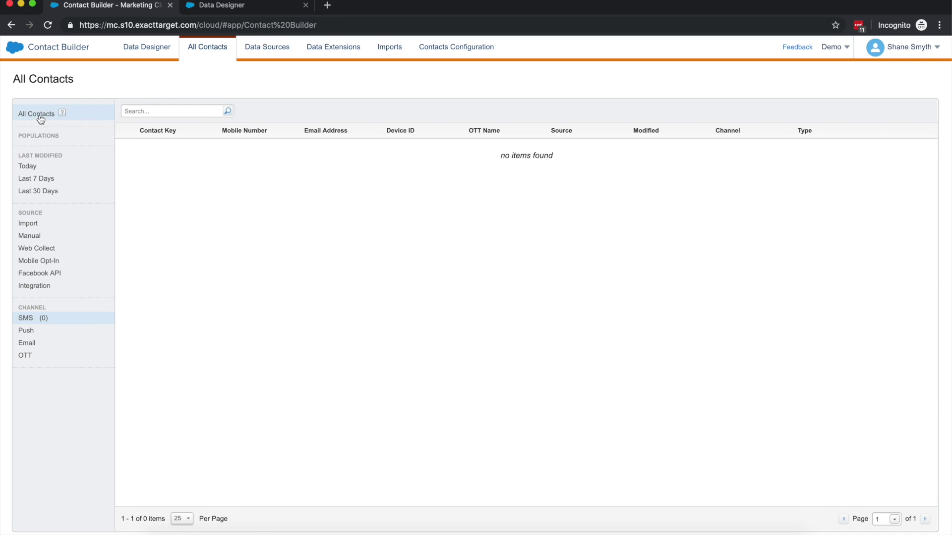
pyautogui.click(72, 117)
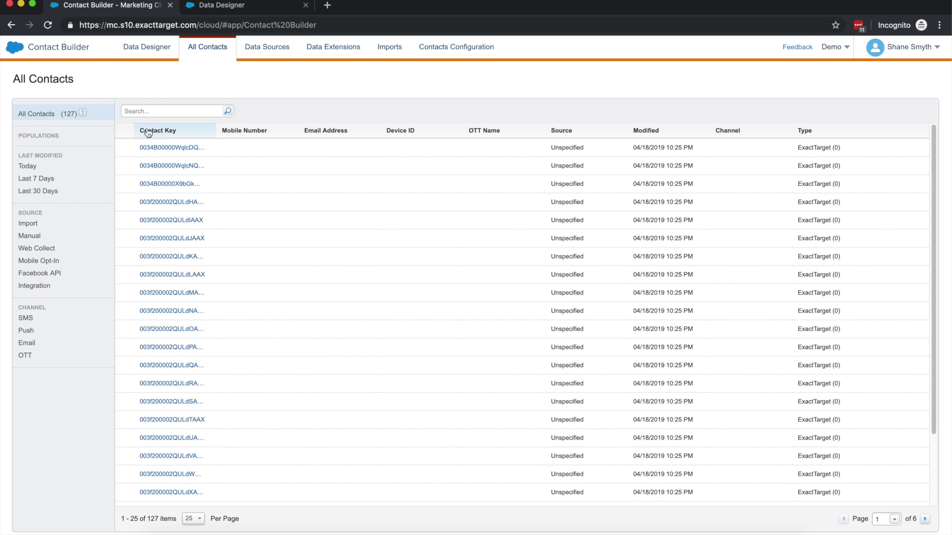
pyautogui.click(209, 107)
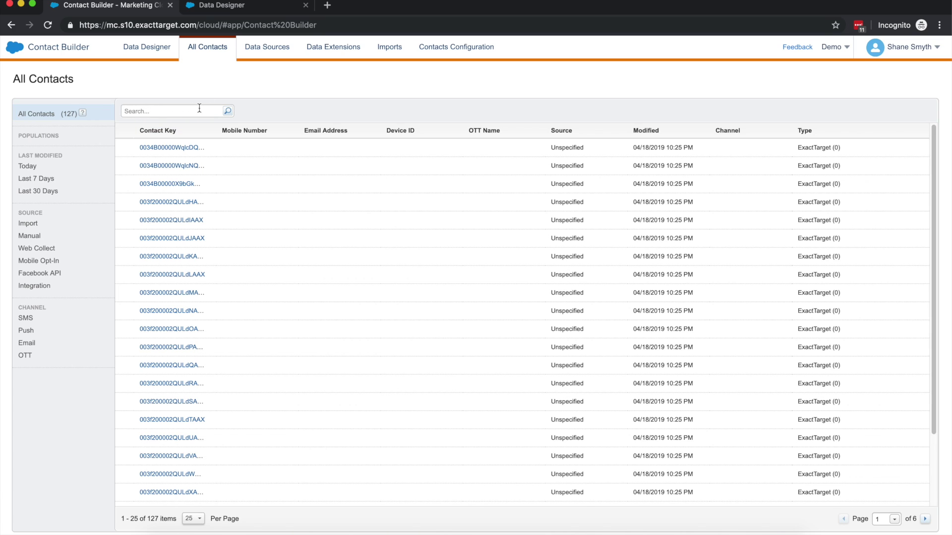
pyautogui.click(926, 520)
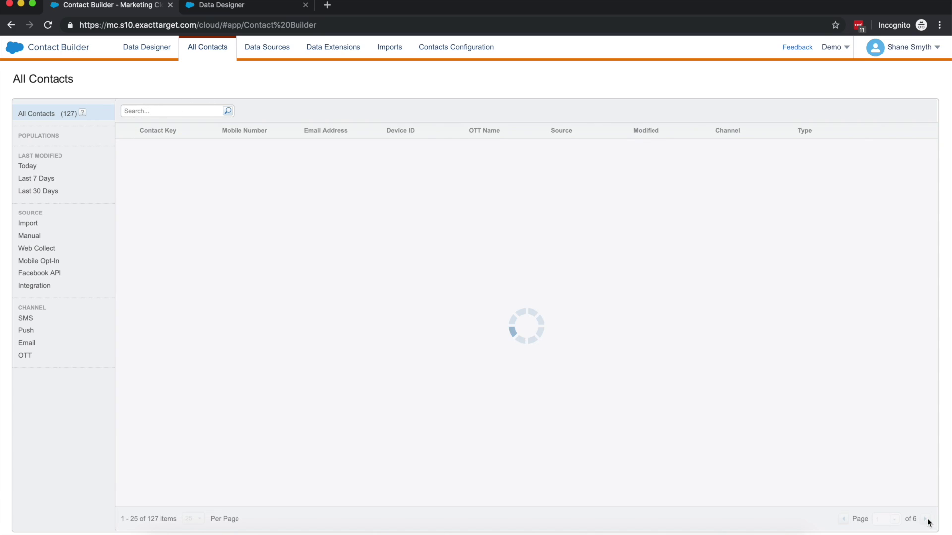
pyautogui.click(926, 519)
pyautogui.click(926, 520)
pyautogui.click(926, 519)
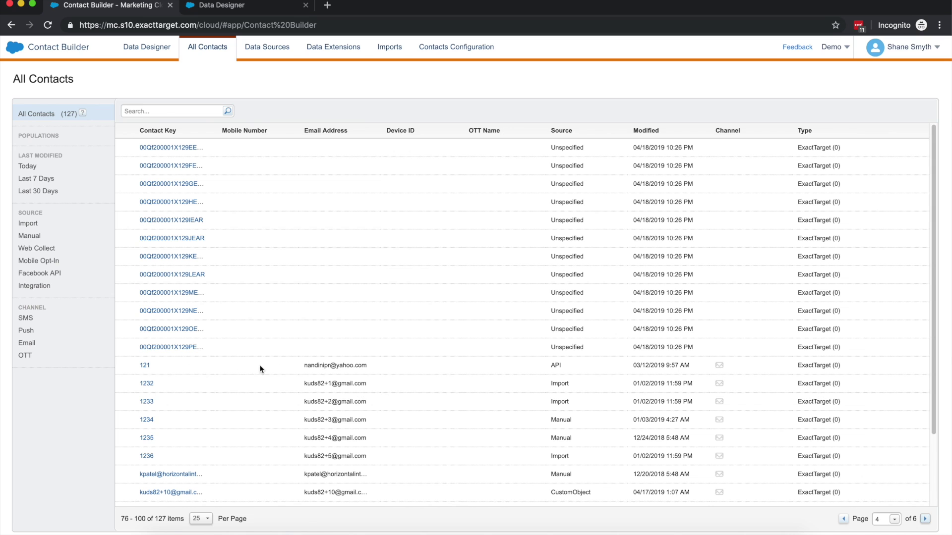
pyautogui.scroll(-3, 193, 419)
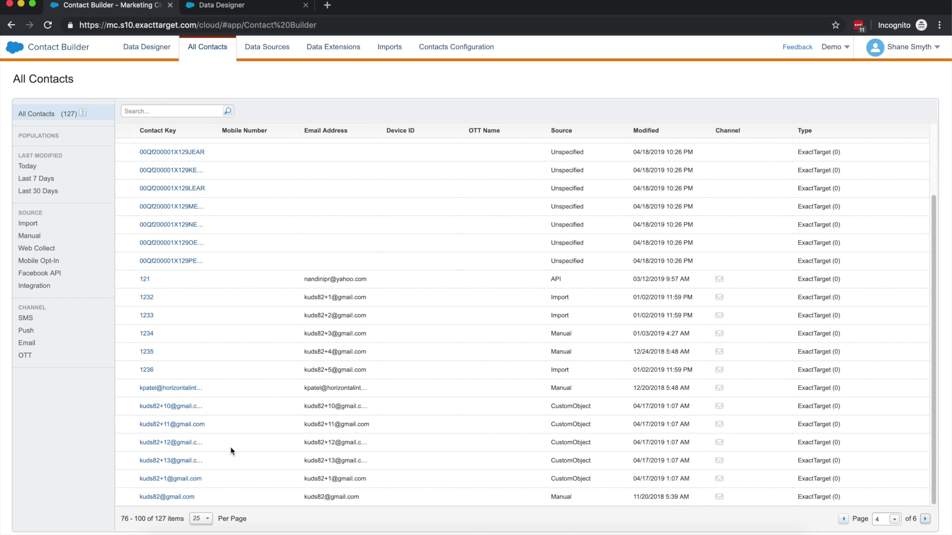
pyautogui.scroll(2, 236, 419)
pyautogui.scroll(1, 236, 429)
pyautogui.scroll(1, 236, 424)
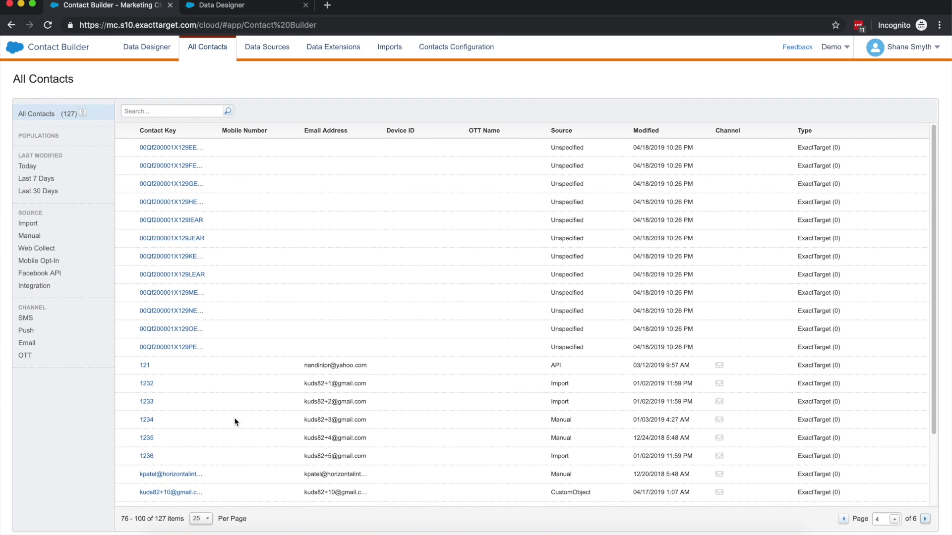
# View the contacts by channel, filtering the list by SMS, Push and Email in turn
pyautogui.click(54, 321)
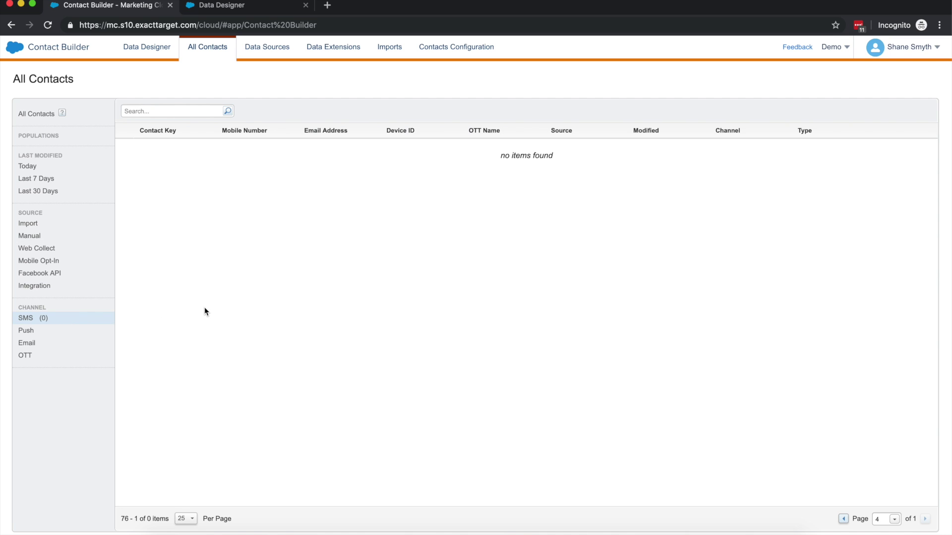
pyautogui.click(72, 333)
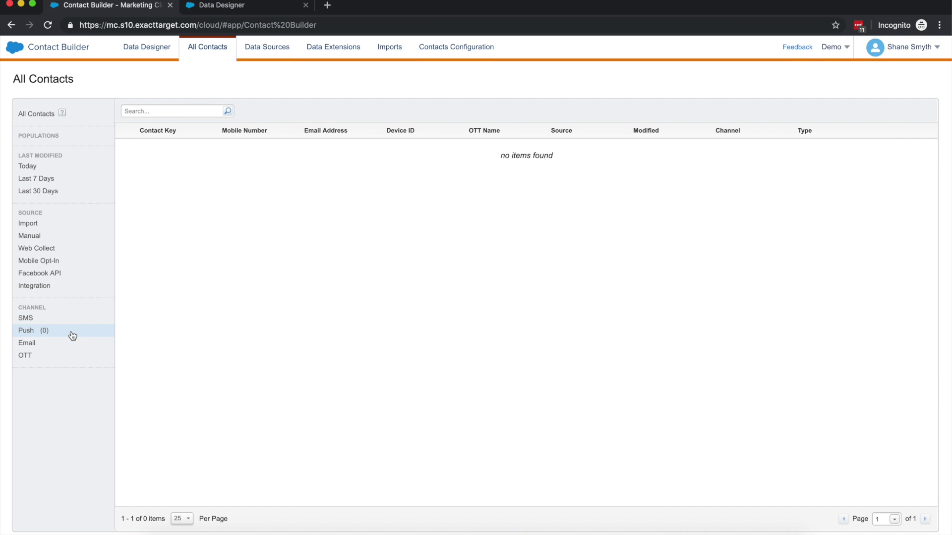
pyautogui.click(68, 341)
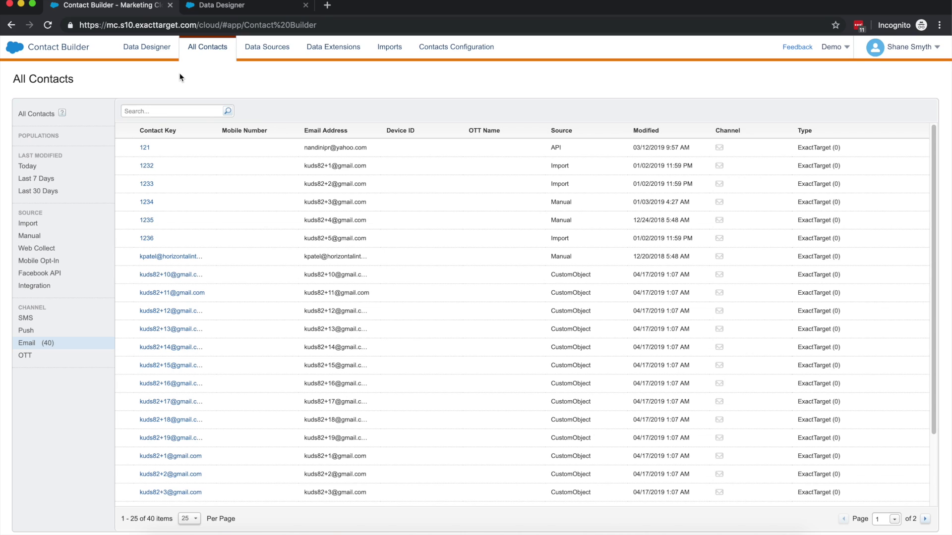
# Examine the data extensions and attributes linked in the mcintegration attribute group of Data Designer
pyautogui.click(159, 53)
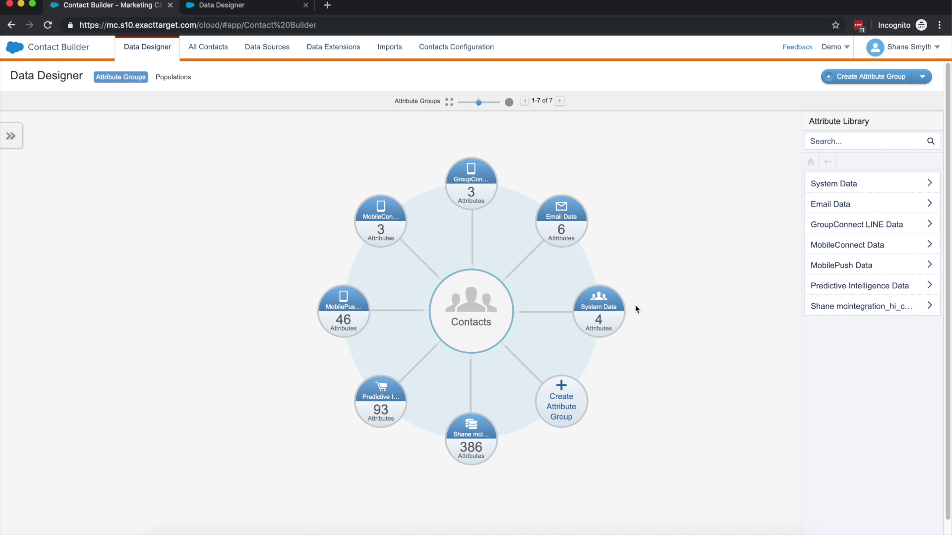
pyautogui.click(470, 448)
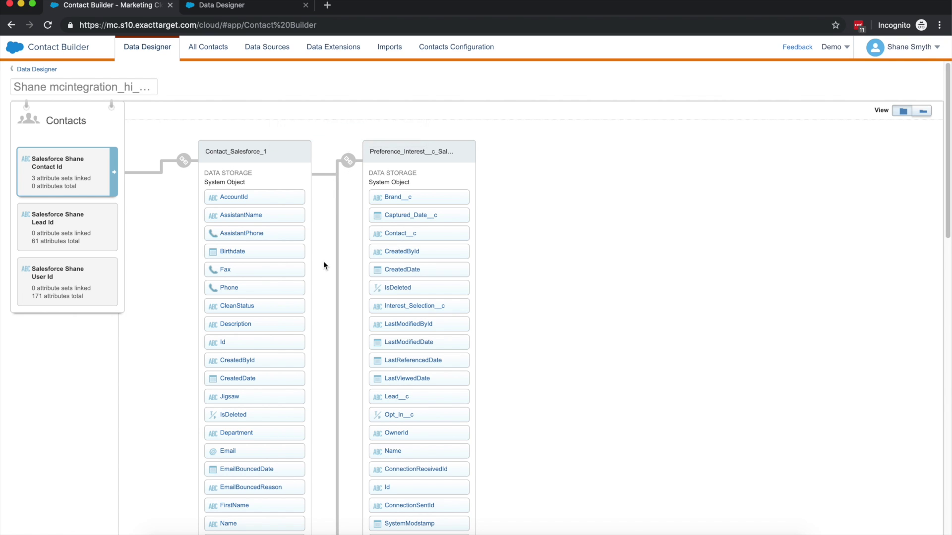
pyautogui.scroll(-9, 323, 261)
pyautogui.scroll(-7, 331, 257)
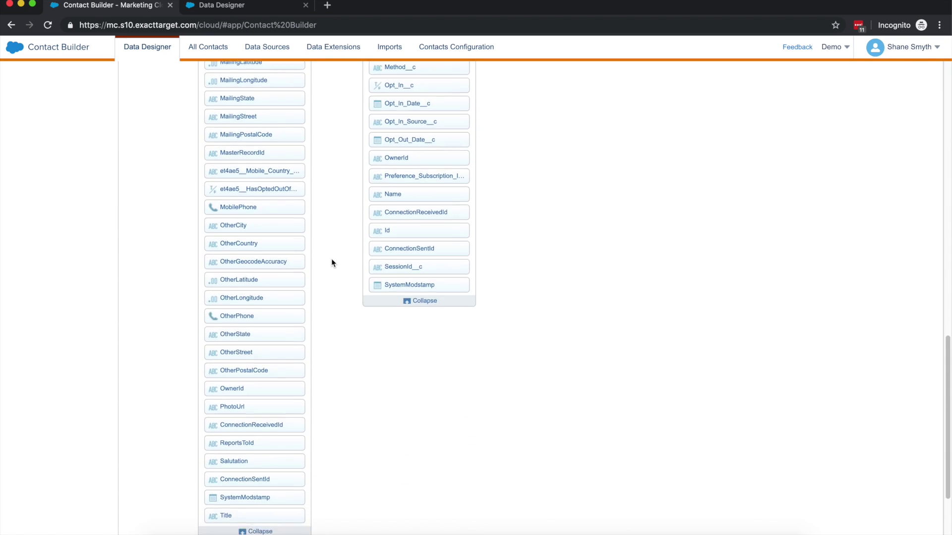
pyautogui.scroll(15, 332, 263)
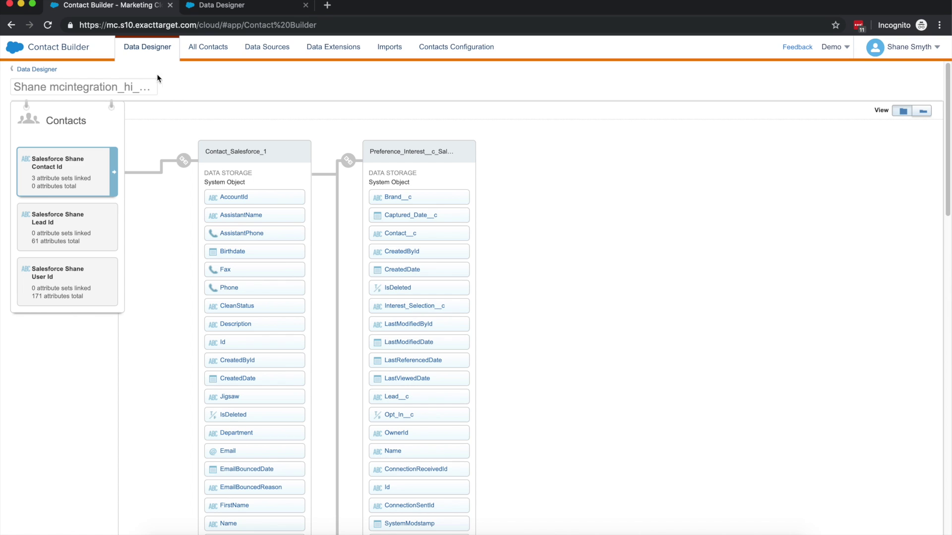
# Create a new attribute group named All Contacts with the default database icon
pyautogui.click(46, 68)
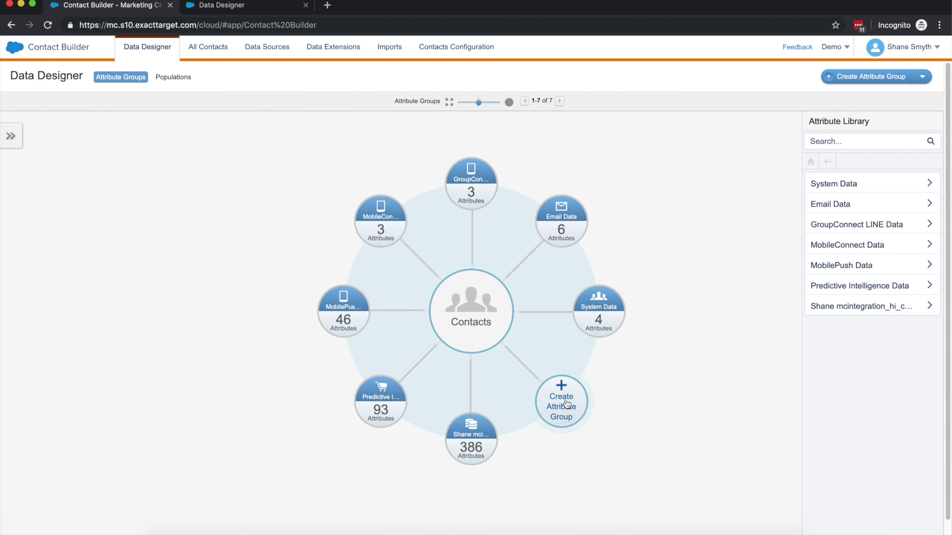
pyautogui.click(564, 401)
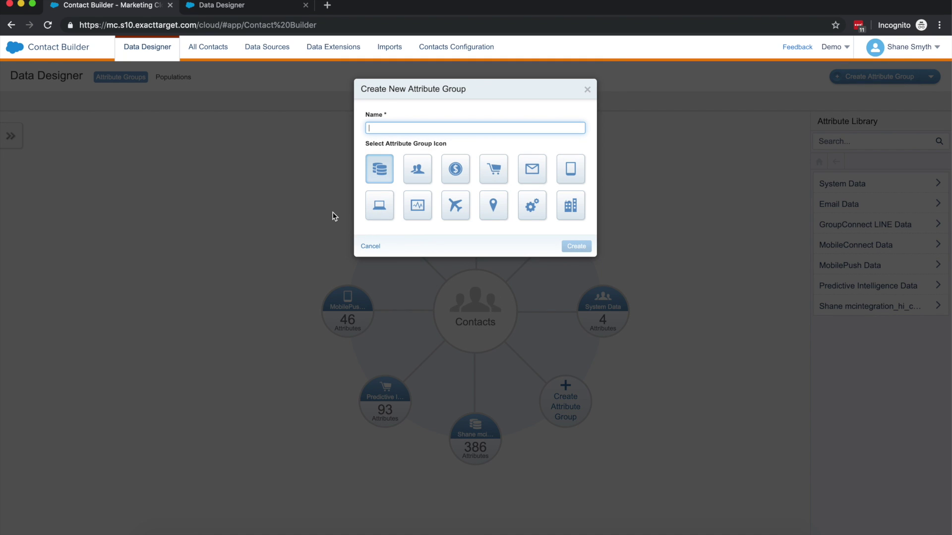
pyautogui.write('All Contacts')
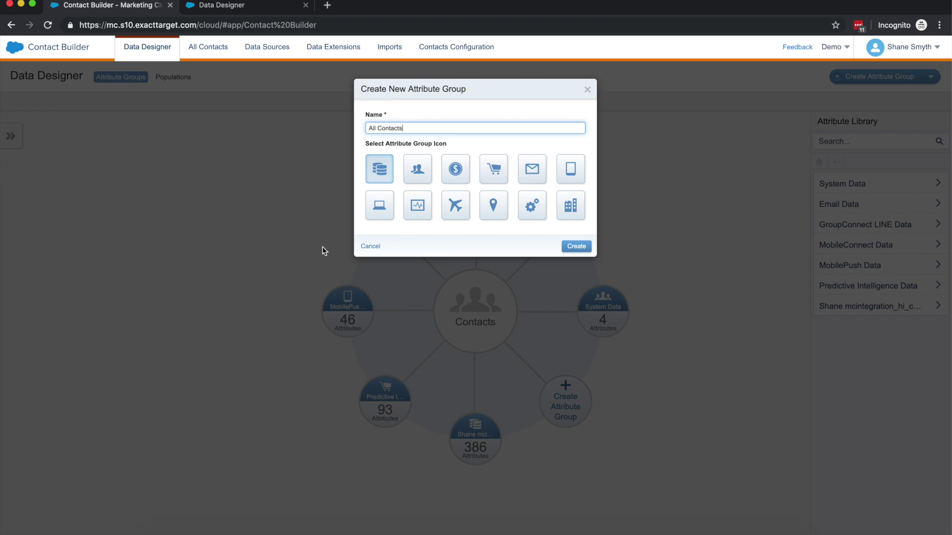
pyautogui.click(574, 247)
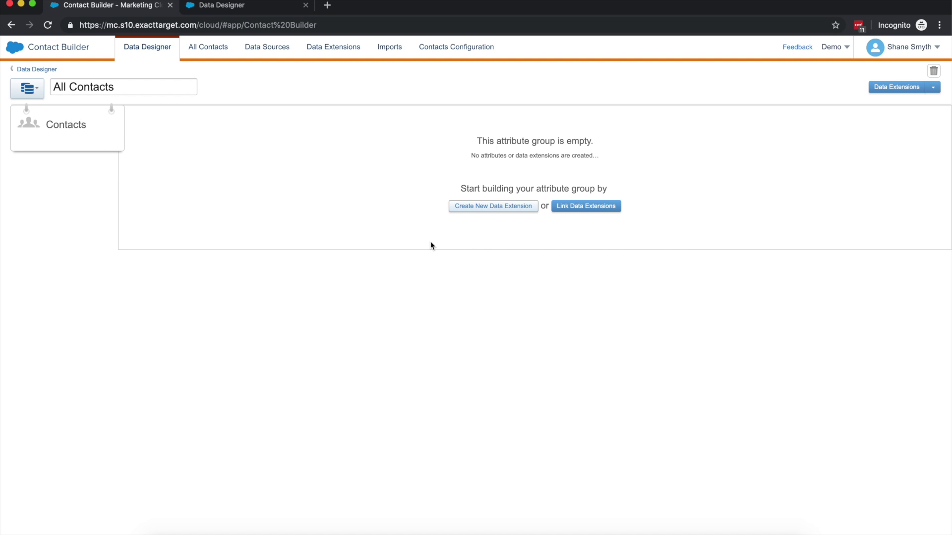
# Link the AllContacts data extension to the attribute group, matching Contact Key in Customer Data to SubscriberKey
pyautogui.click(578, 210)
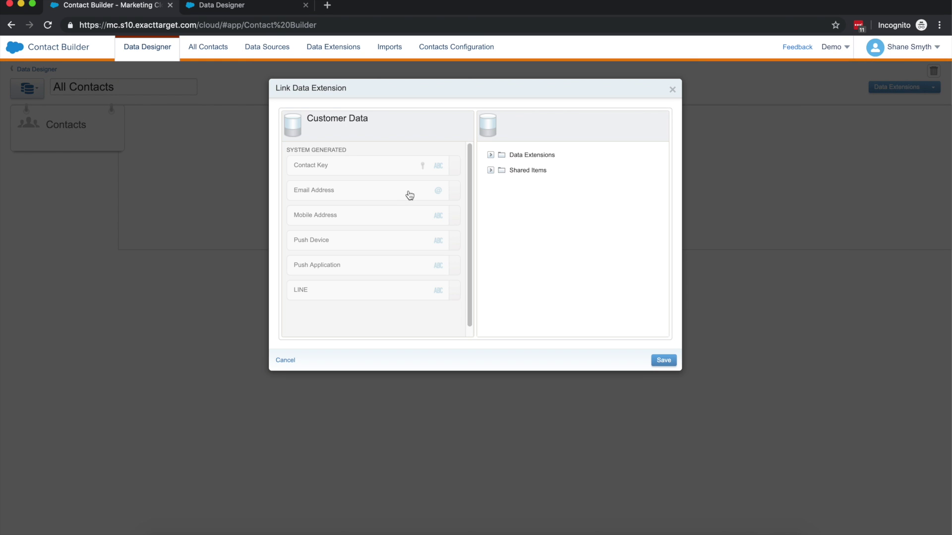
pyautogui.click(529, 155)
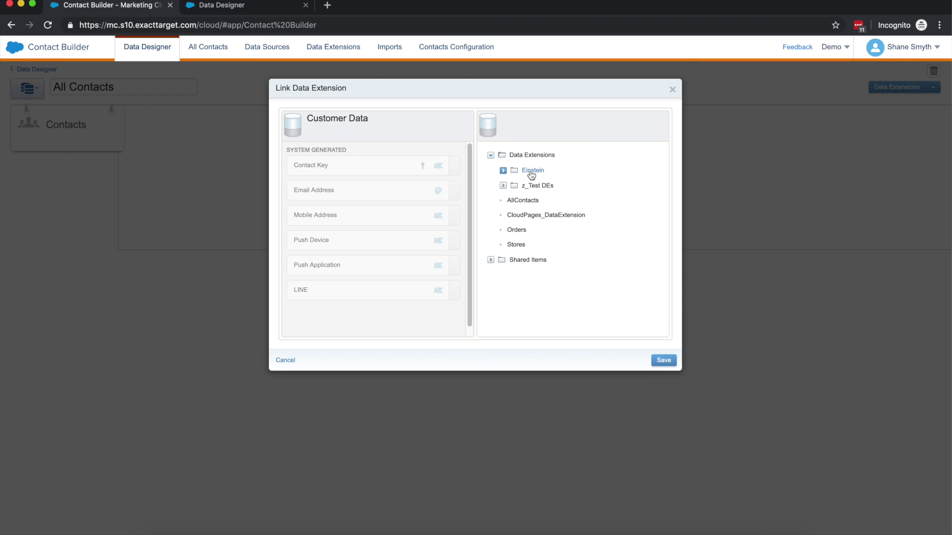
pyautogui.click(526, 202)
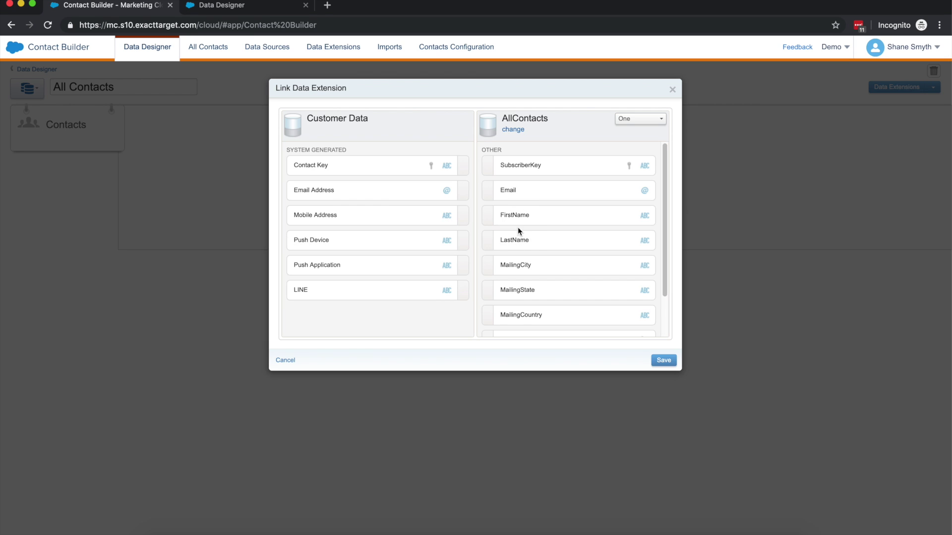
pyautogui.click(406, 172)
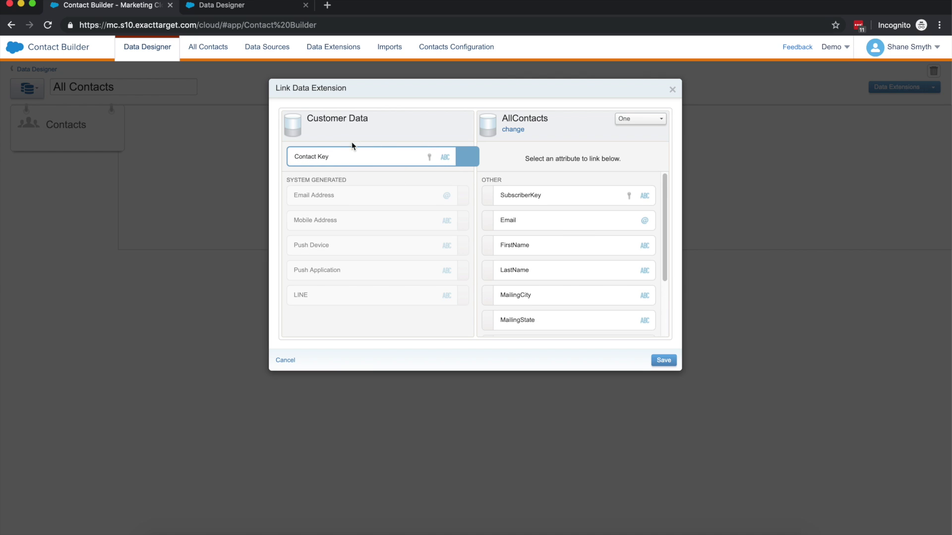
pyautogui.click(543, 199)
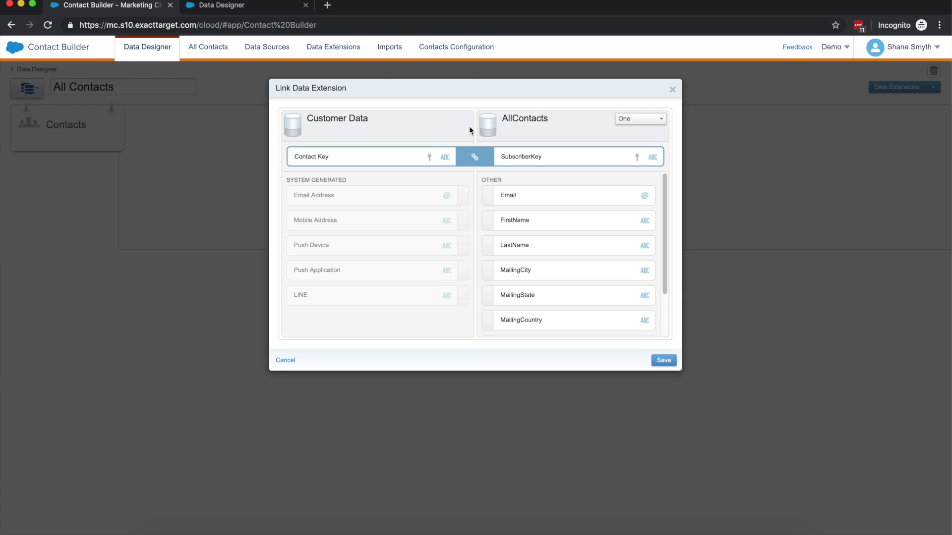
pyautogui.scroll(-1, 532, 198)
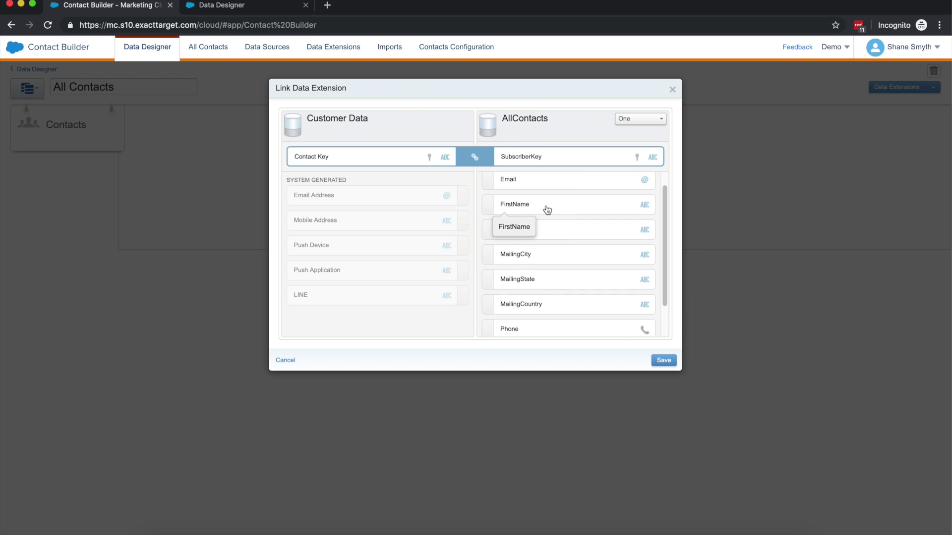
pyautogui.scroll(-2, 552, 233)
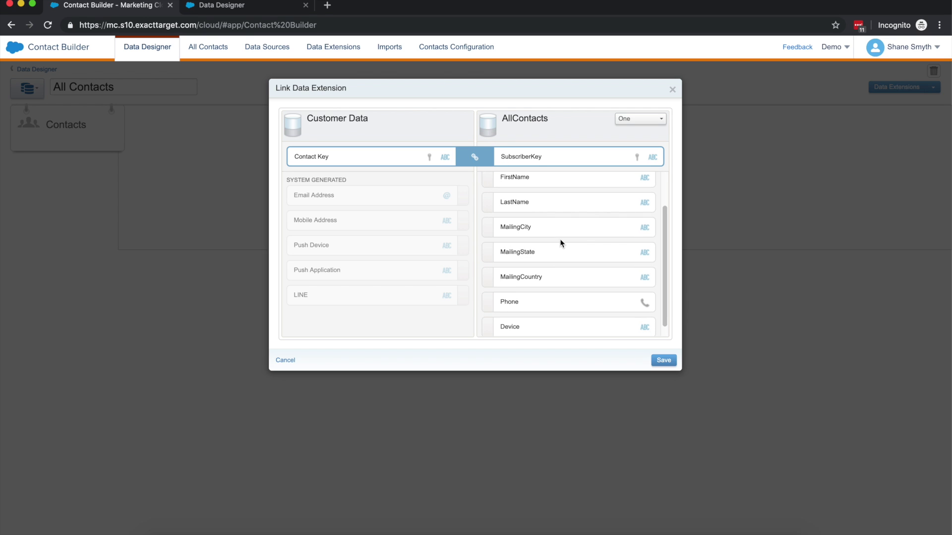
pyautogui.scroll(3, 560, 235)
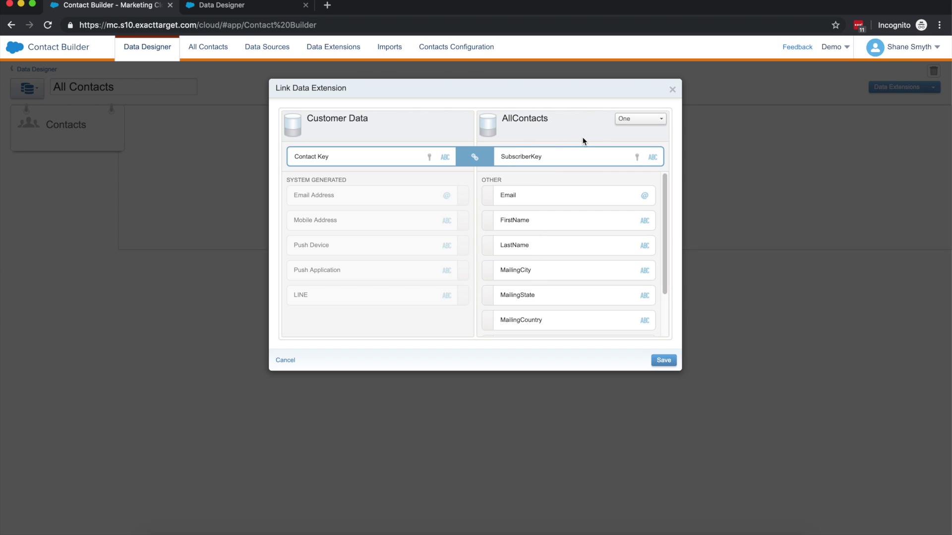
# Keep the AllContacts relationship as One and save the link, accepting the data model change
pyautogui.click(651, 124)
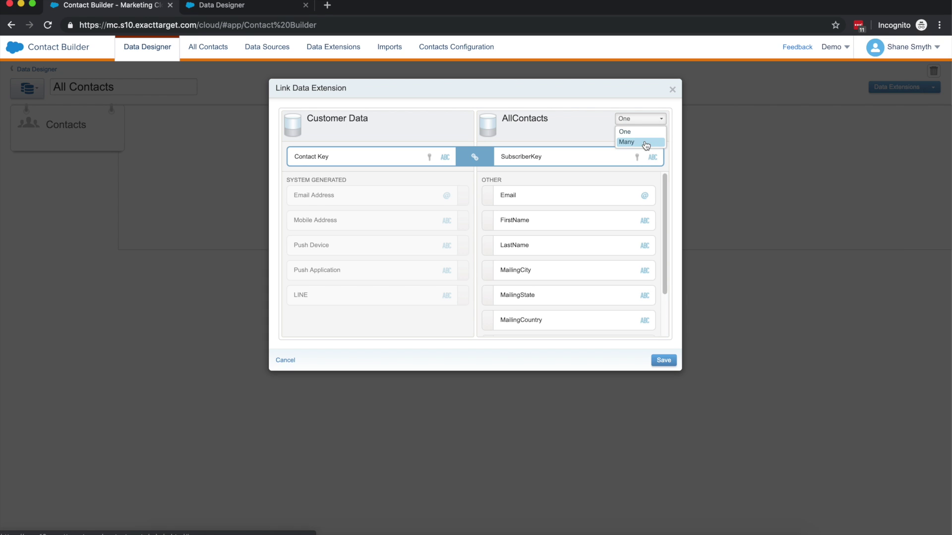
pyautogui.click(603, 124)
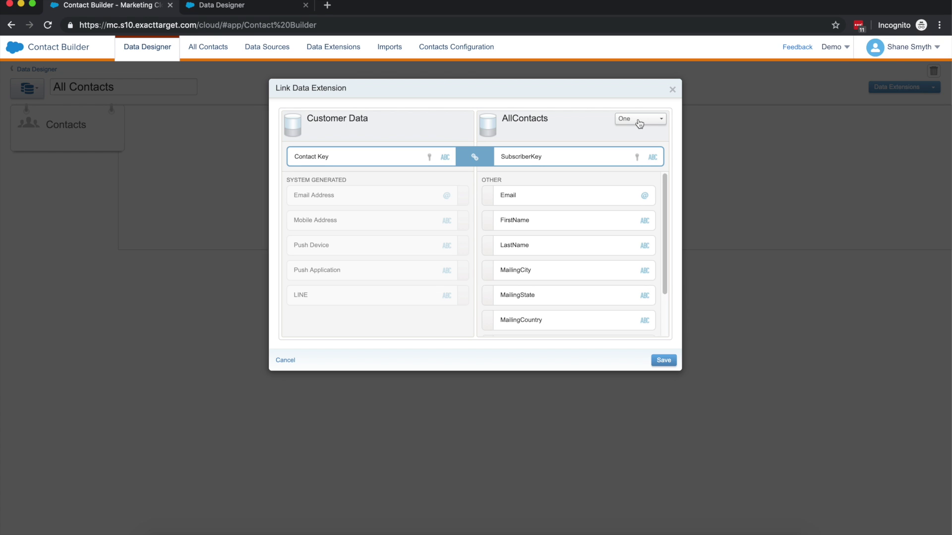
pyautogui.click(665, 361)
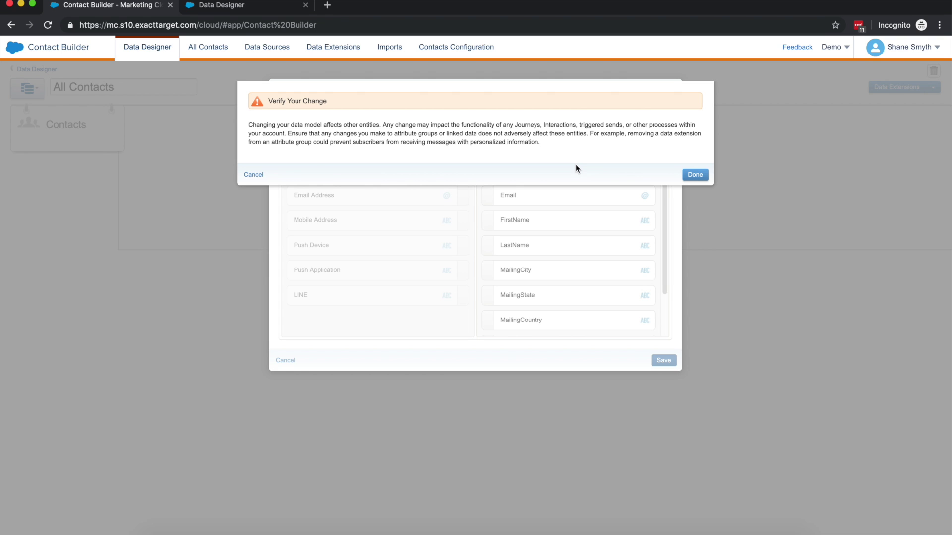
pyautogui.click(692, 176)
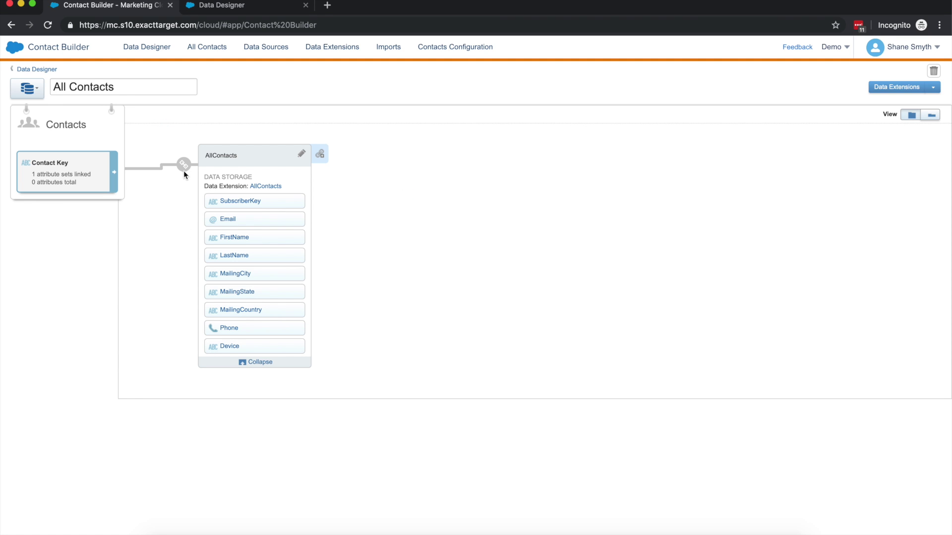
# Link the Orders data extension to AllContacts in the attribute group, matching SubscriberKey to SubscriberKey
pyautogui.moveTo(183, 167)
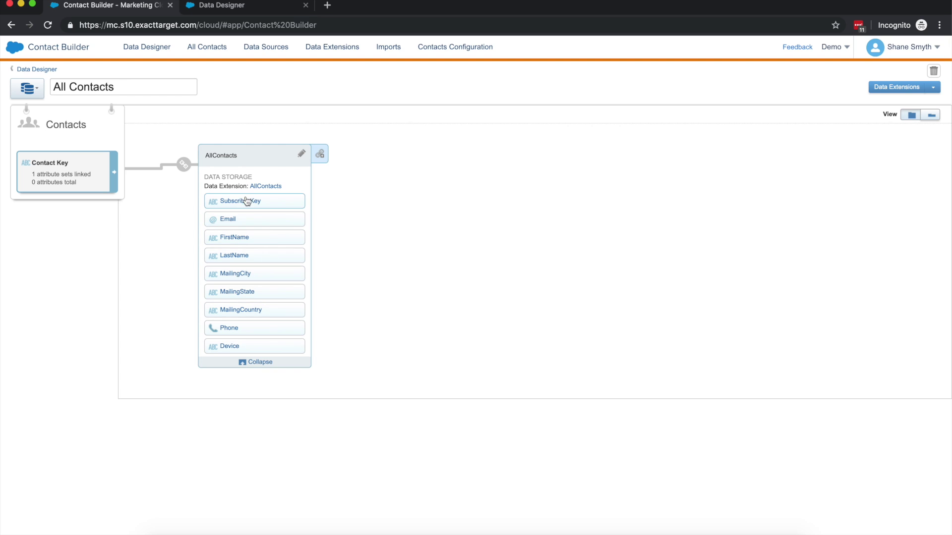
pyautogui.click(320, 154)
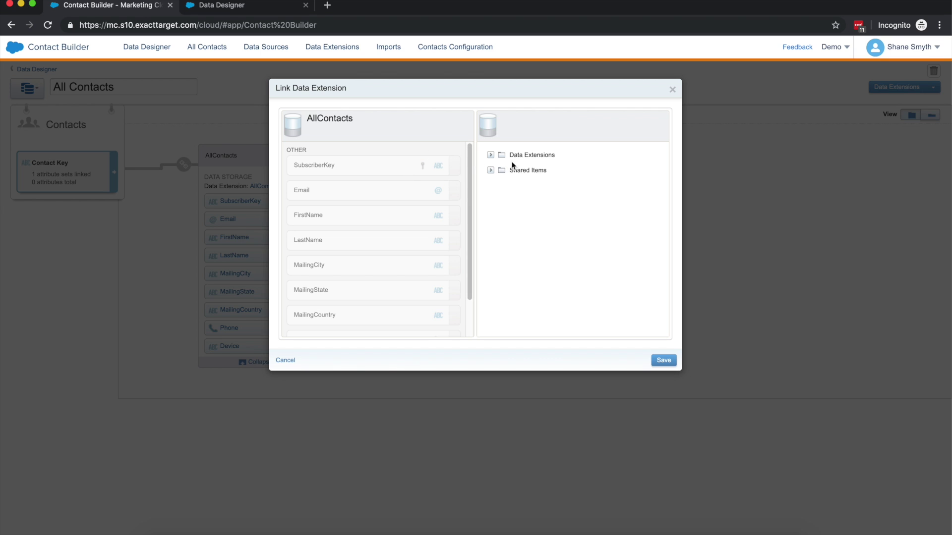
pyautogui.click(523, 155)
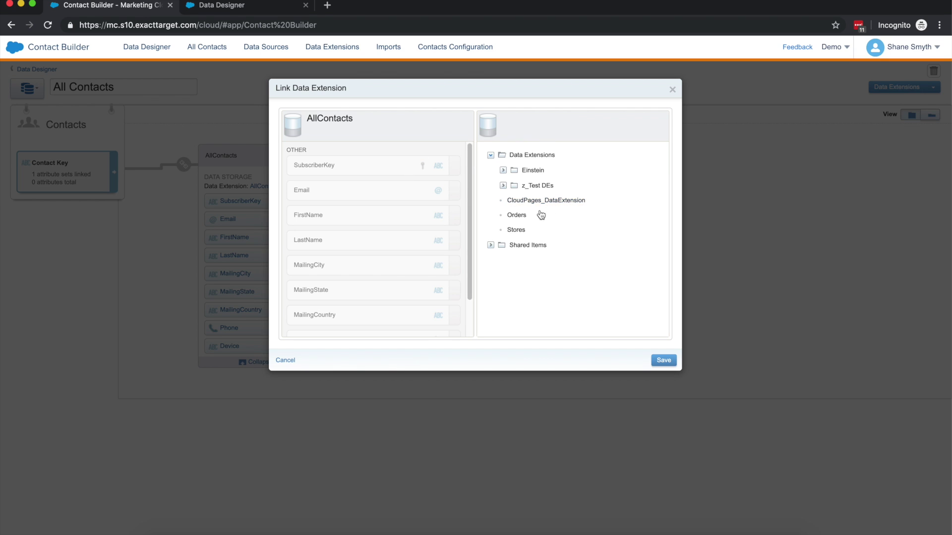
pyautogui.click(520, 218)
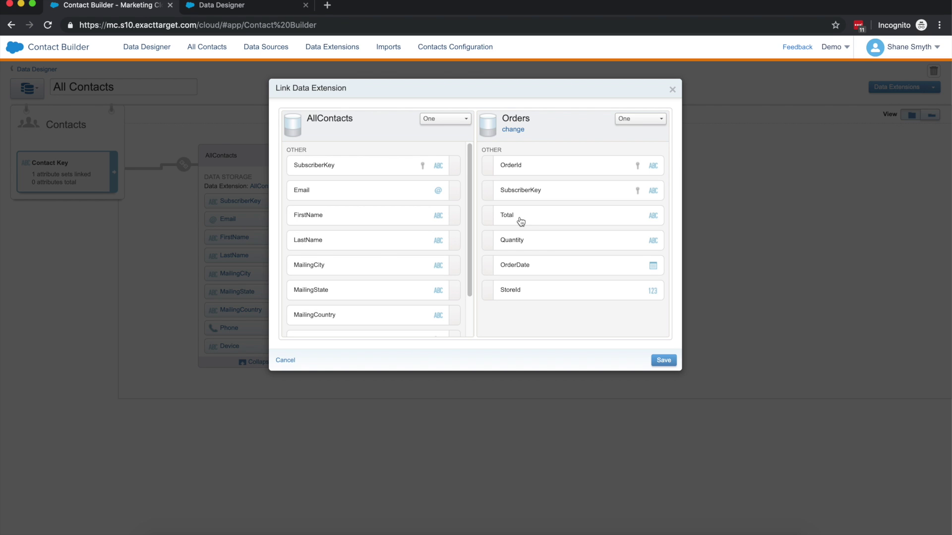
pyautogui.click(366, 170)
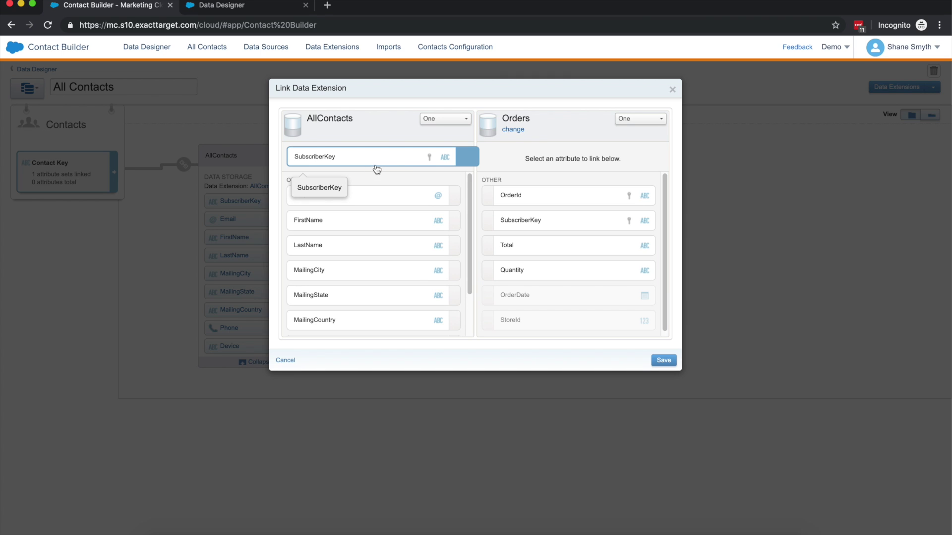
pyautogui.click(510, 220)
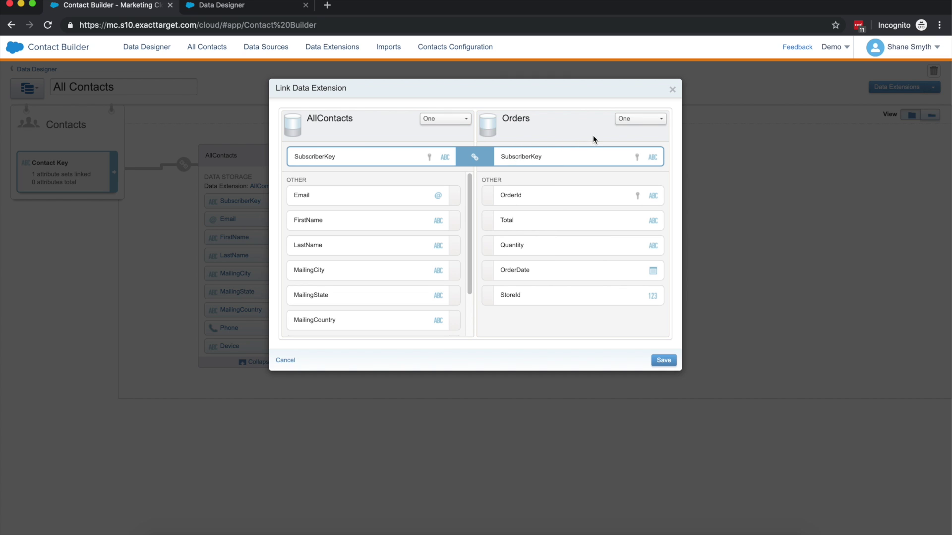
# Set the Orders side of the relationship to Many and save the link, accepting the data model change
pyautogui.click(644, 120)
pyautogui.click(641, 143)
pyautogui.click(656, 365)
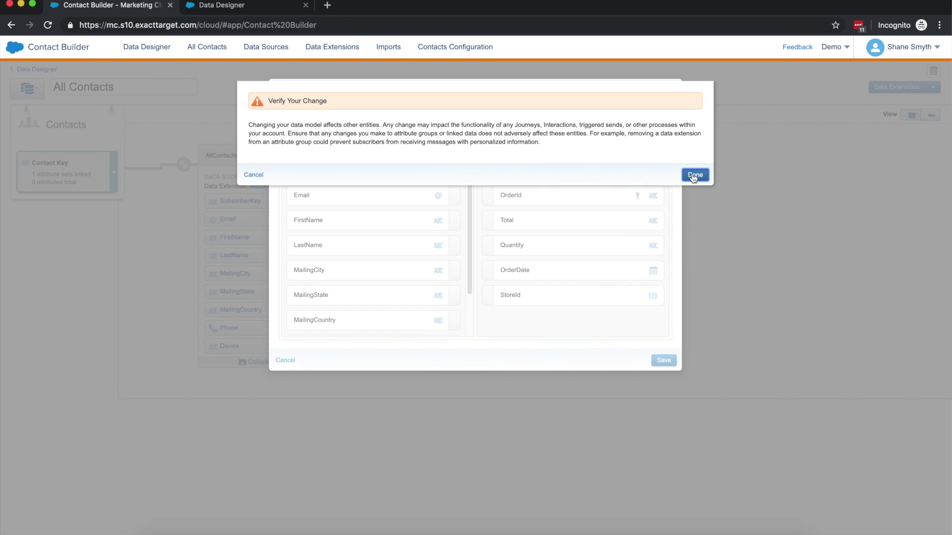
pyautogui.click(693, 174)
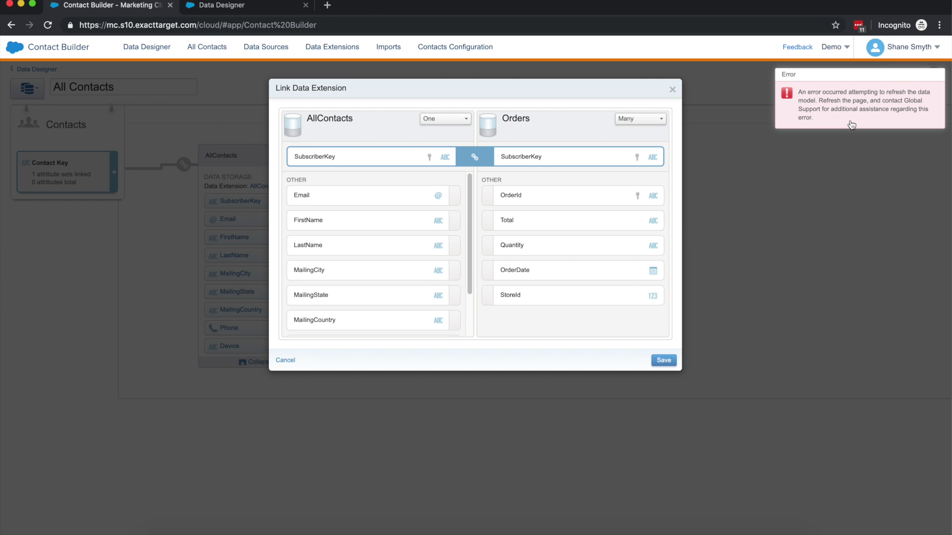
# Reload Contact Builder, reopen the All Contacts attribute group and check the link between AllContacts and Orders
pyautogui.click(736, 26)
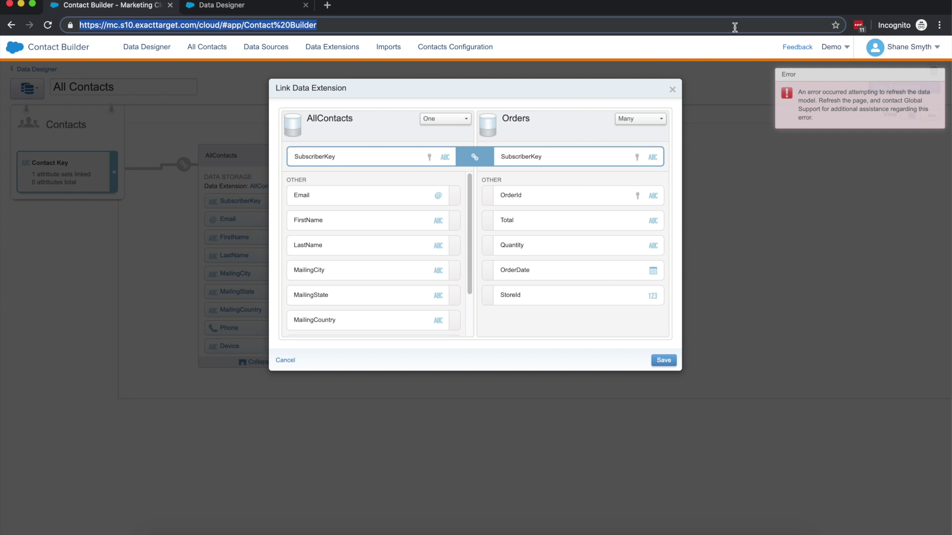
pyautogui.press('Return')
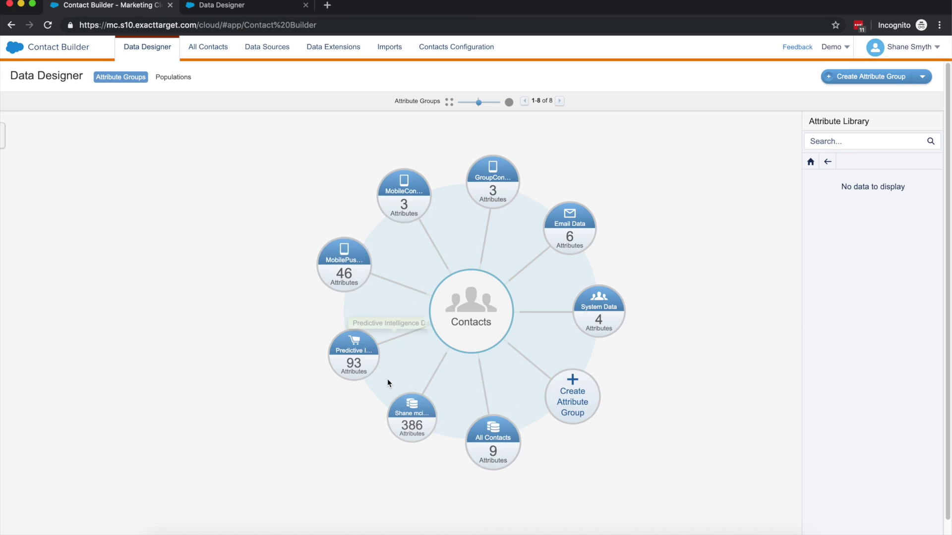
pyautogui.click(491, 436)
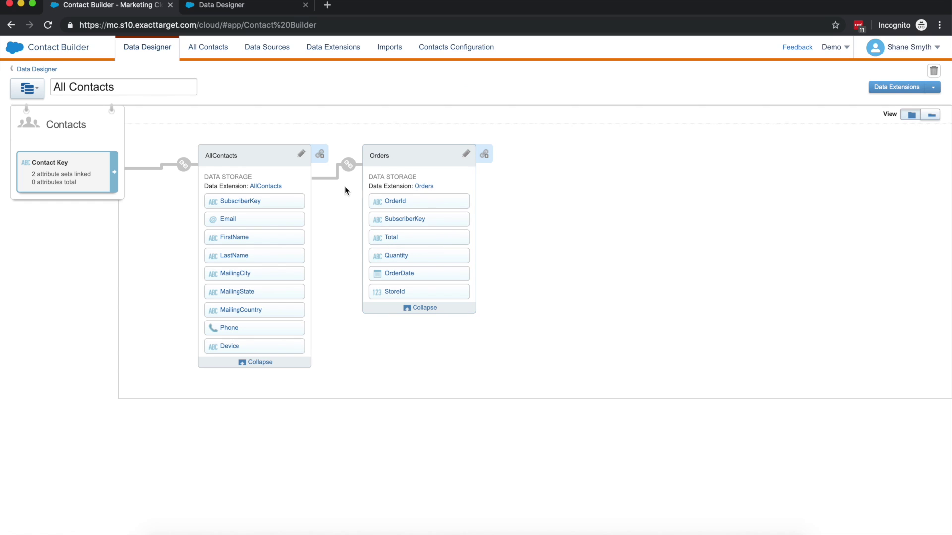
pyautogui.moveTo(351, 160)
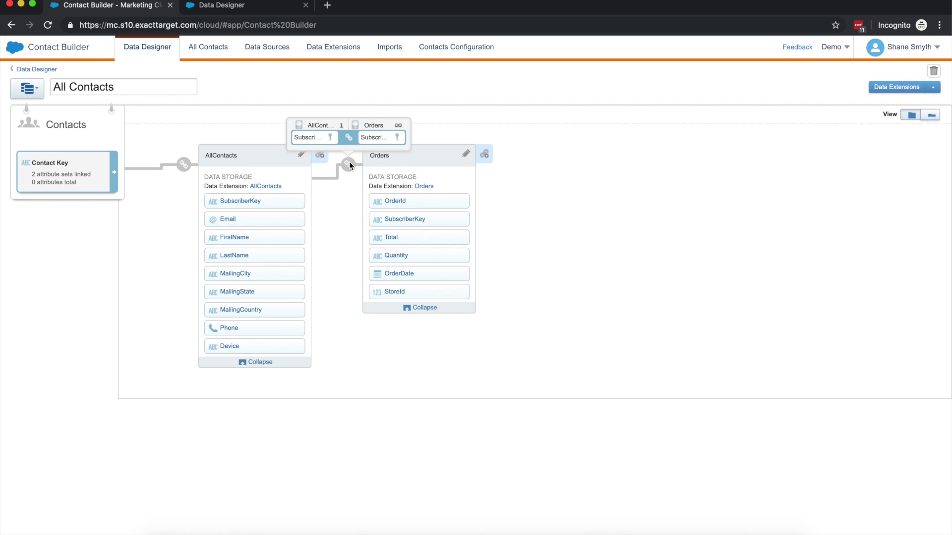
pyautogui.click(349, 165)
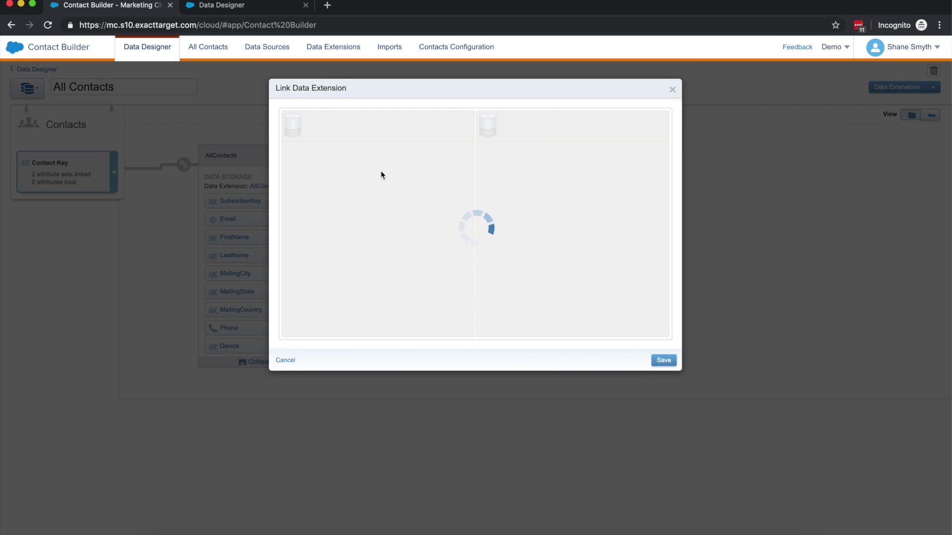
pyautogui.click(672, 90)
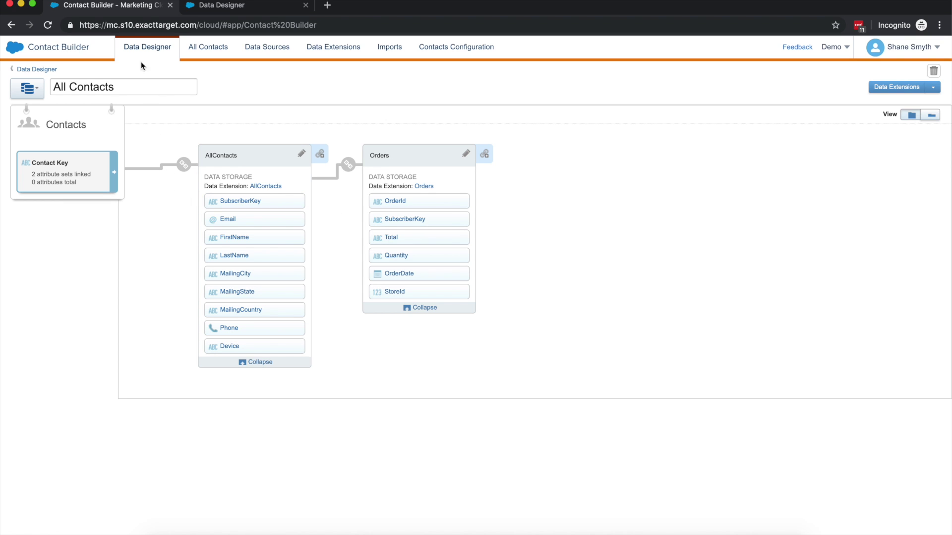
# Switch to Email Studio and open the AllContacts data extension to review its properties and fields
pyautogui.moveTo(15, 50)
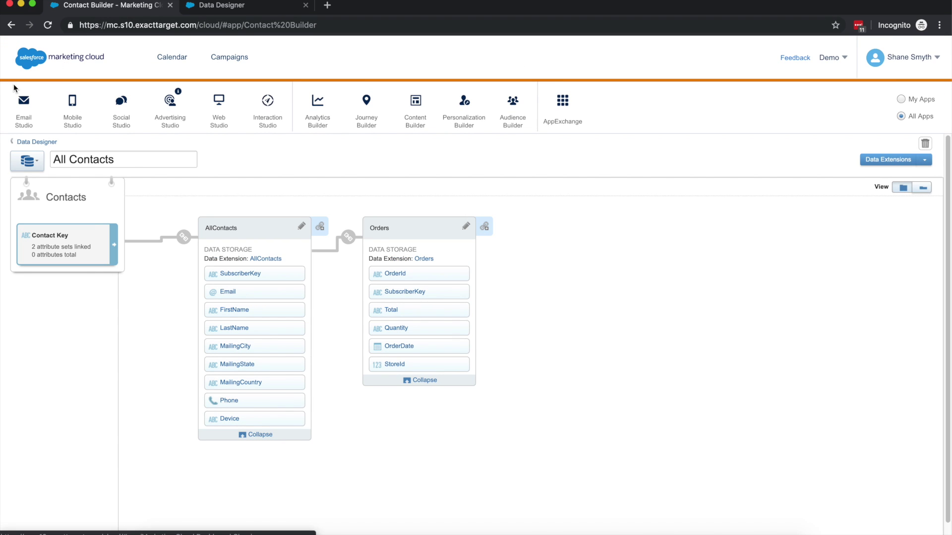
pyautogui.moveTo(17, 102)
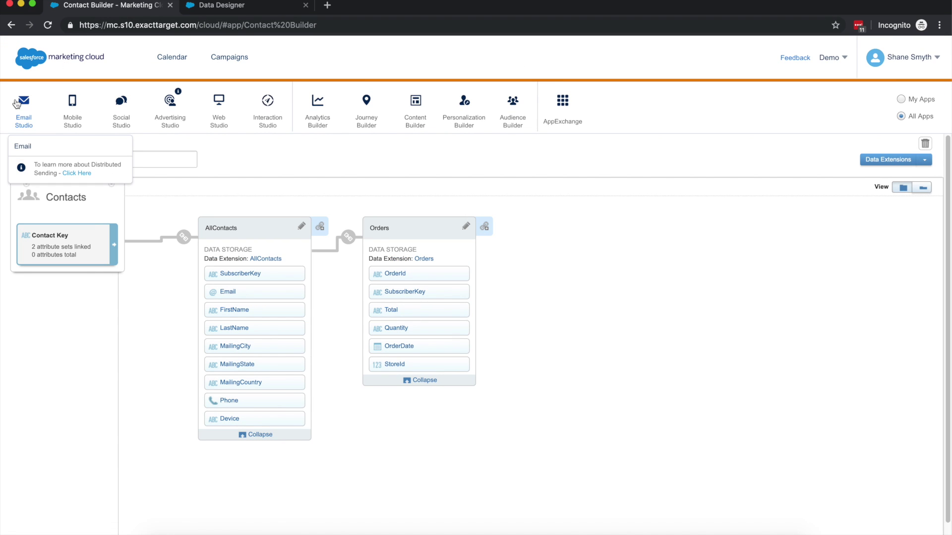
pyautogui.click(32, 148)
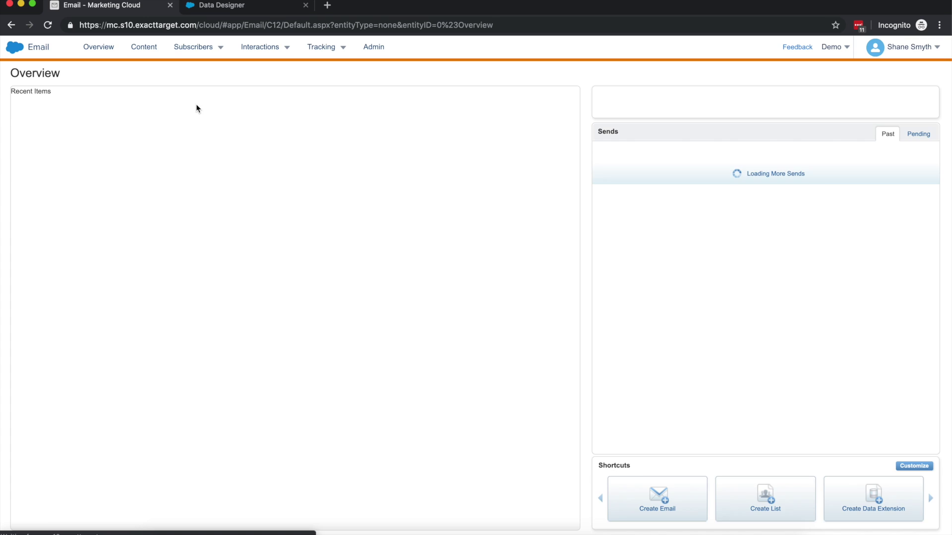
pyautogui.moveTo(196, 50)
pyautogui.click(188, 145)
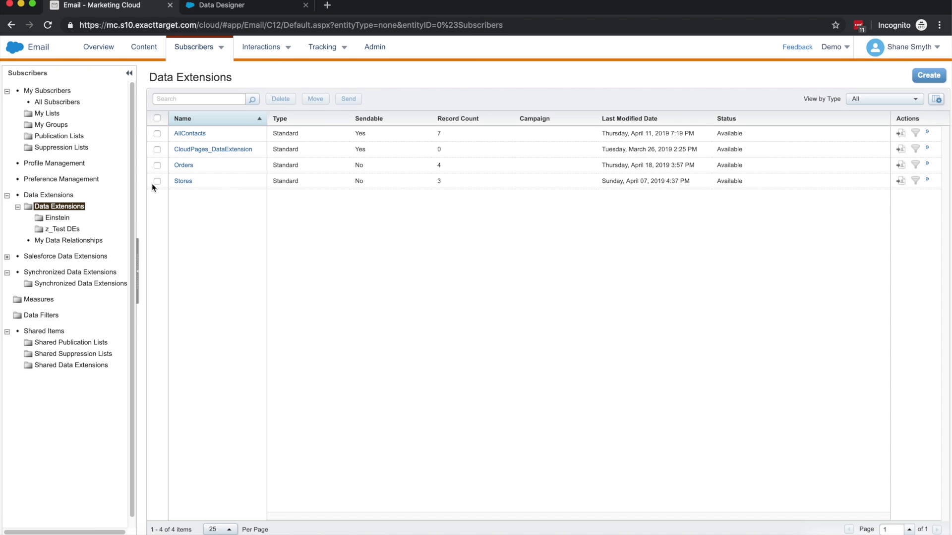
pyautogui.click(191, 133)
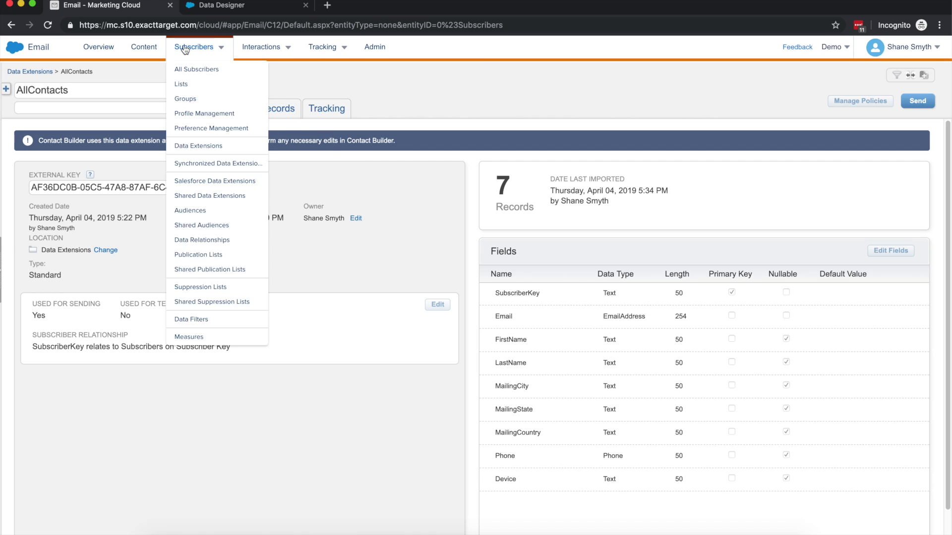
# Switch back to Contact Builder and open the All Contacts attribute group in Data Designer
pyautogui.moveTo(12, 52)
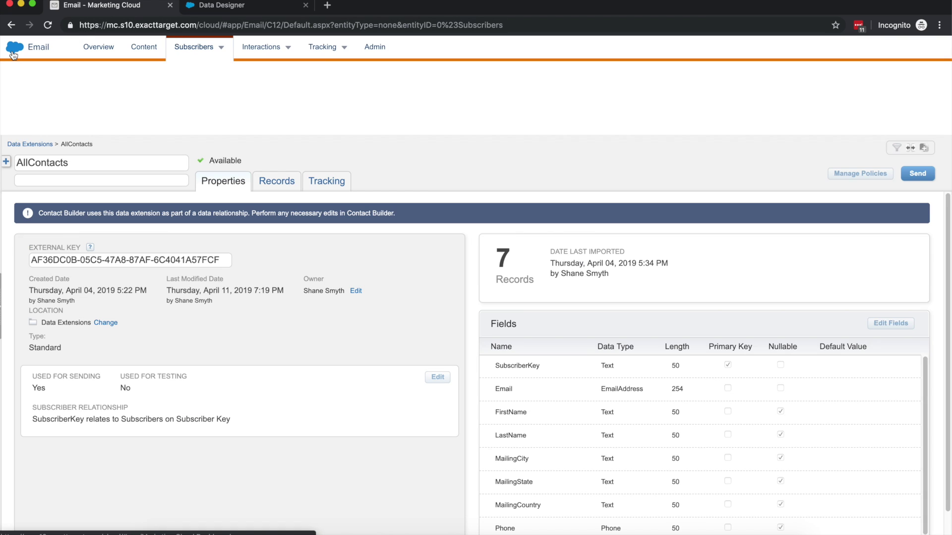
pyautogui.moveTo(457, 106)
pyautogui.moveTo(513, 104)
pyautogui.click(515, 142)
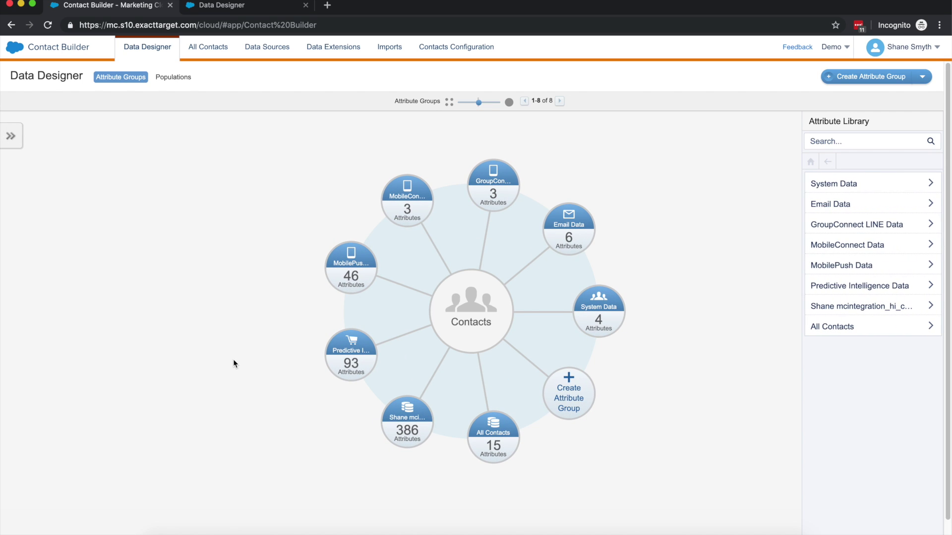
pyautogui.click(486, 437)
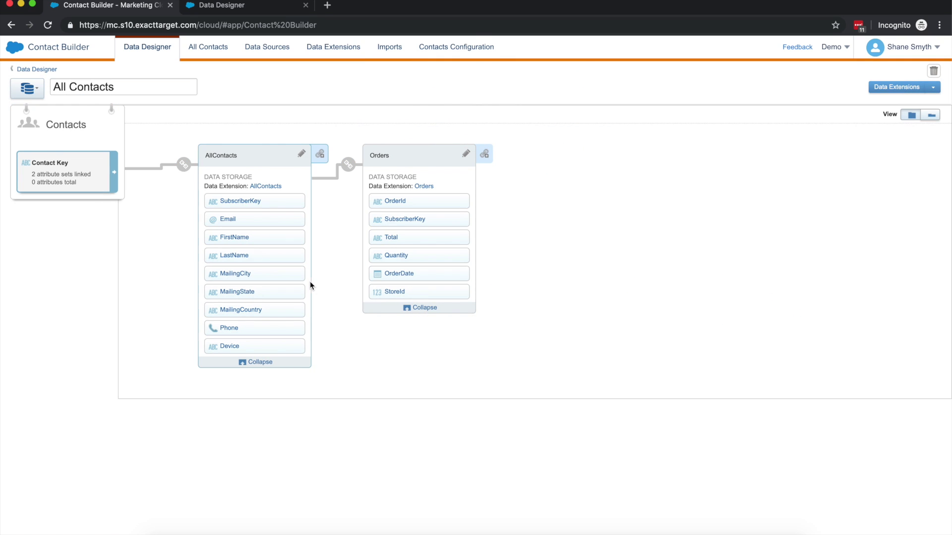
# Remove the link between Contact Key and AllContacts and save, accepting the data model change
pyautogui.moveTo(189, 150)
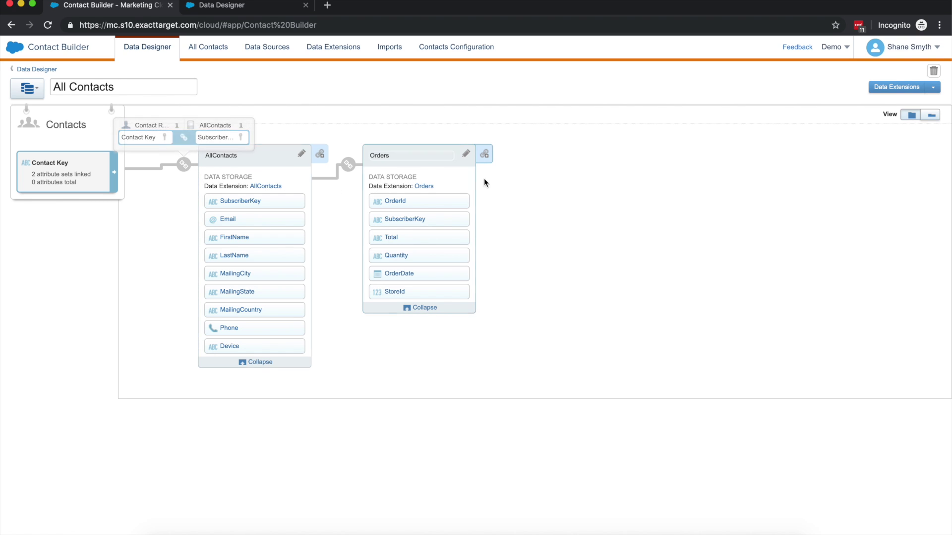
pyautogui.click(183, 166)
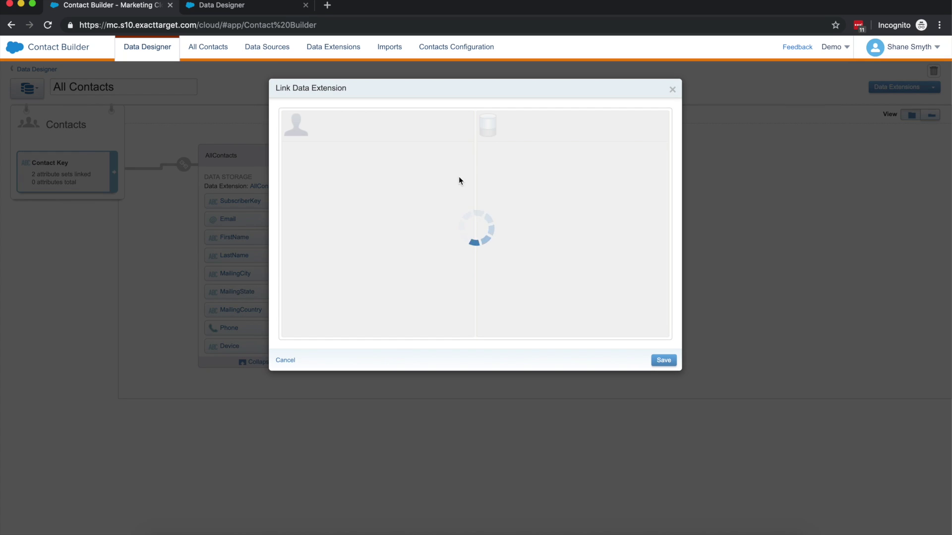
pyautogui.click(664, 360)
pyautogui.click(694, 175)
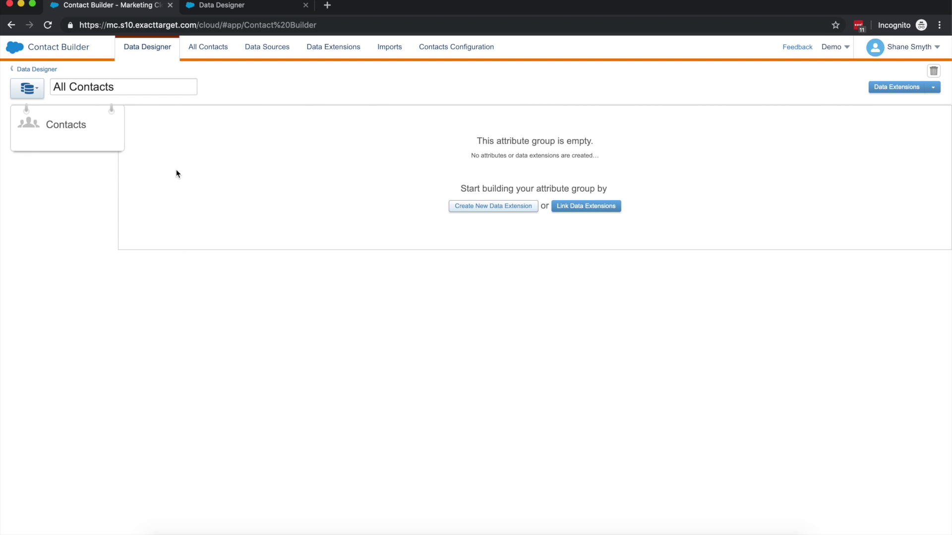
# Return to the Data Designer overview and show its Populations view
pyautogui.click(153, 57)
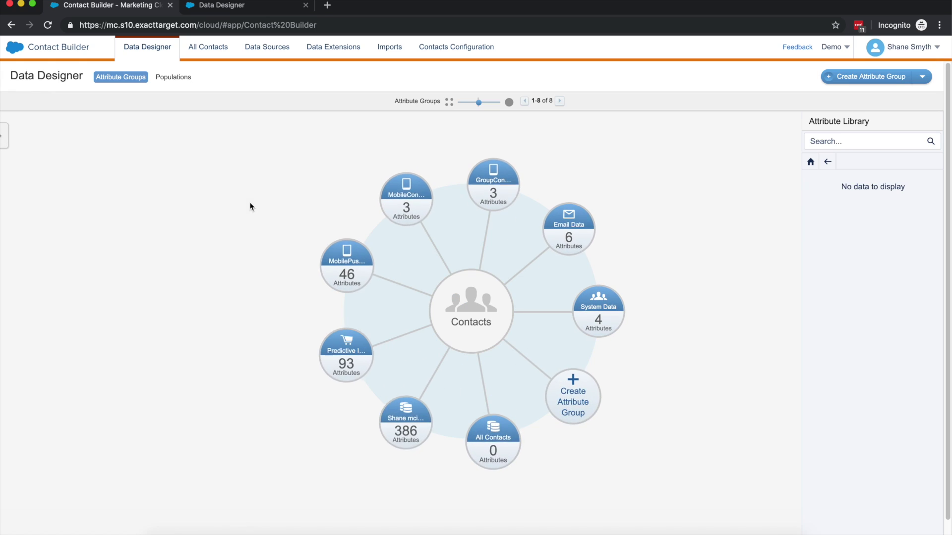
pyautogui.click(172, 76)
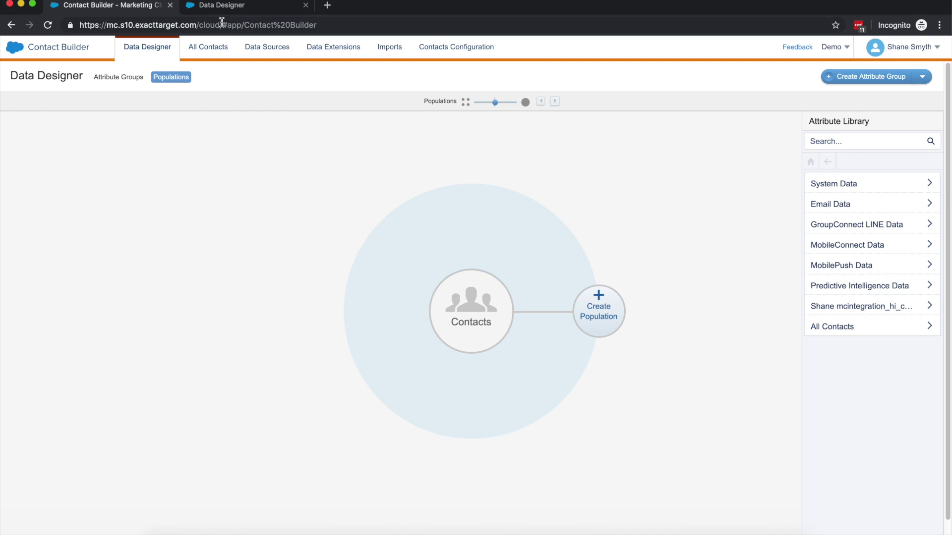
# Read the Salesforce Help article on Data Designer, examining the relationship types and the Populations section
pyautogui.click(220, 6)
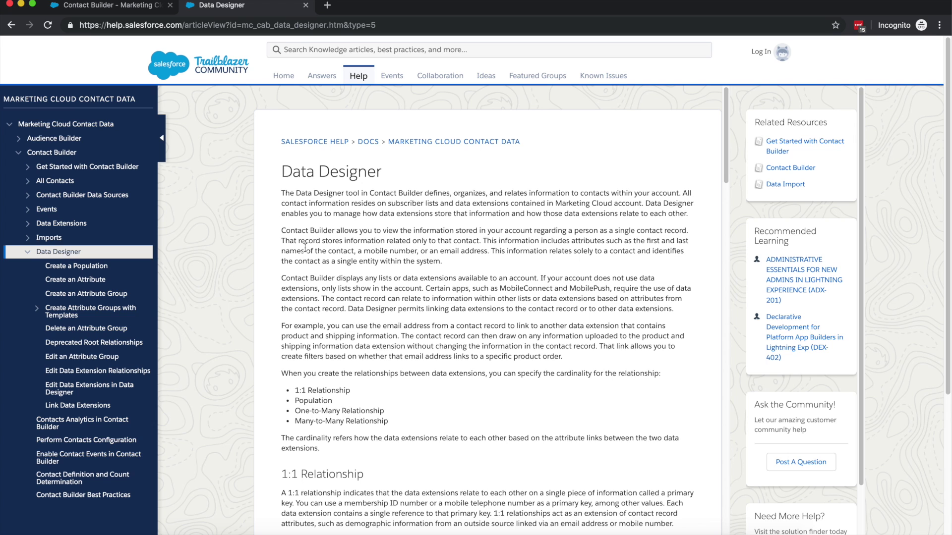
pyautogui.scroll(-2, 302, 266)
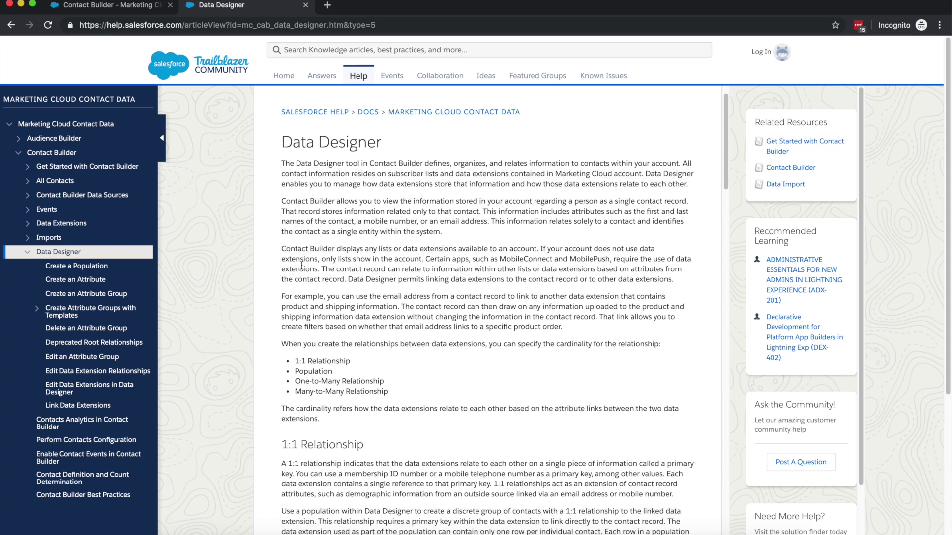
pyautogui.scroll(-3, 302, 267)
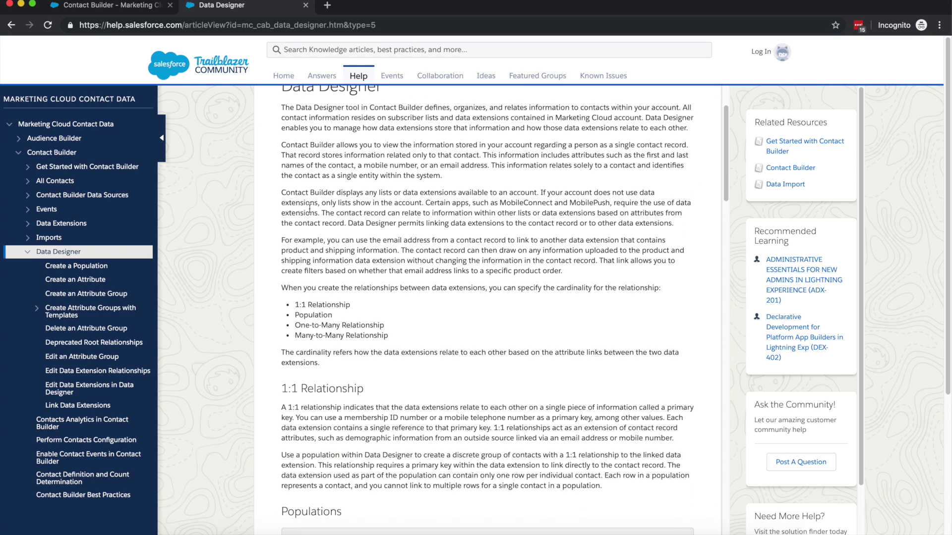
pyautogui.scroll(-6, 304, 268)
pyautogui.scroll(-7, 306, 266)
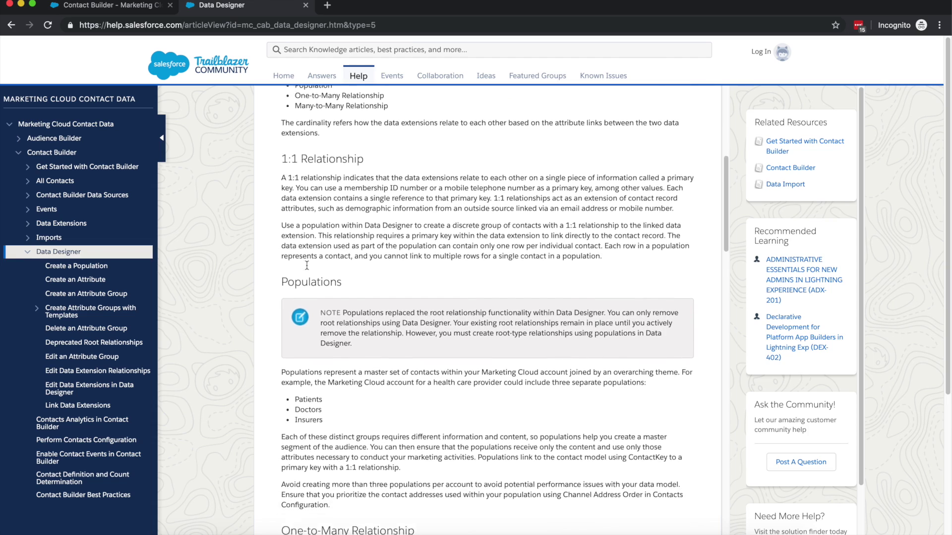
pyautogui.scroll(-9, 320, 331)
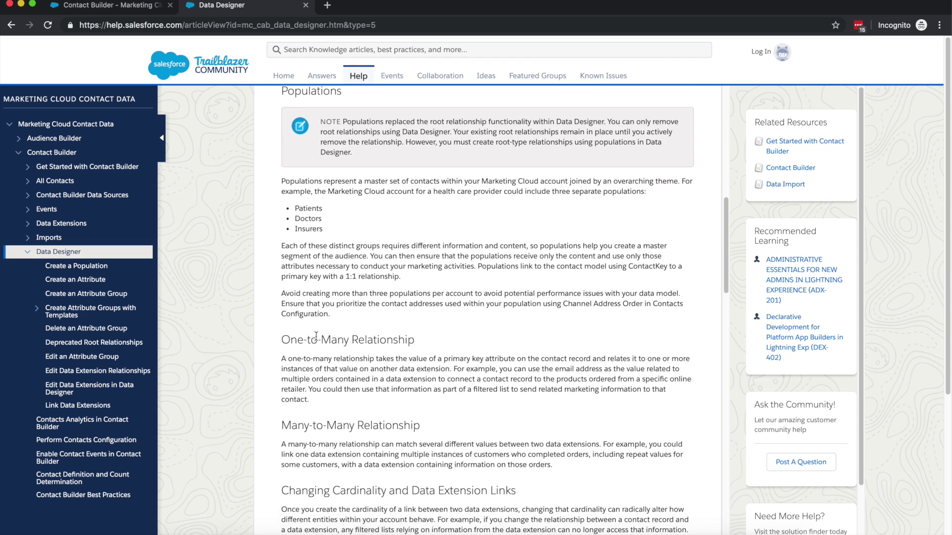
pyautogui.scroll(-7, 314, 340)
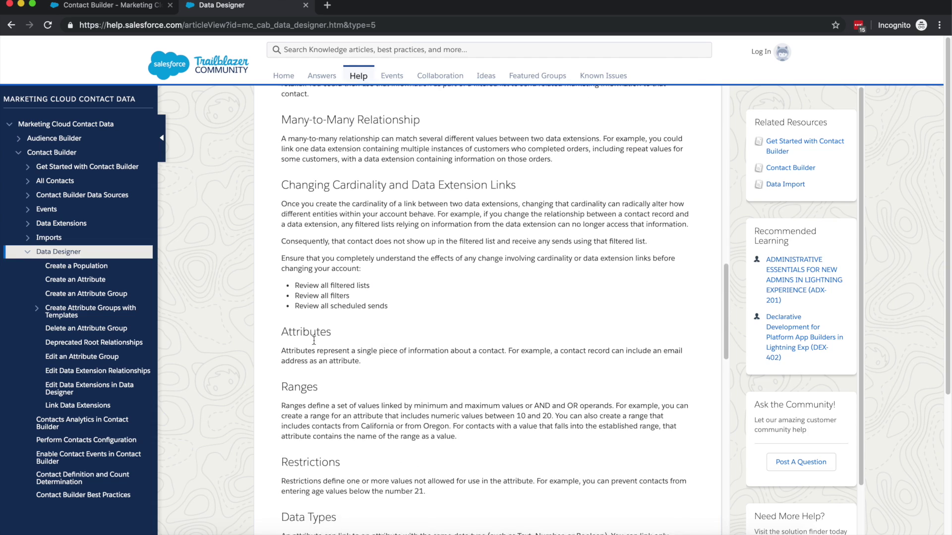
pyautogui.scroll(18, 308, 381)
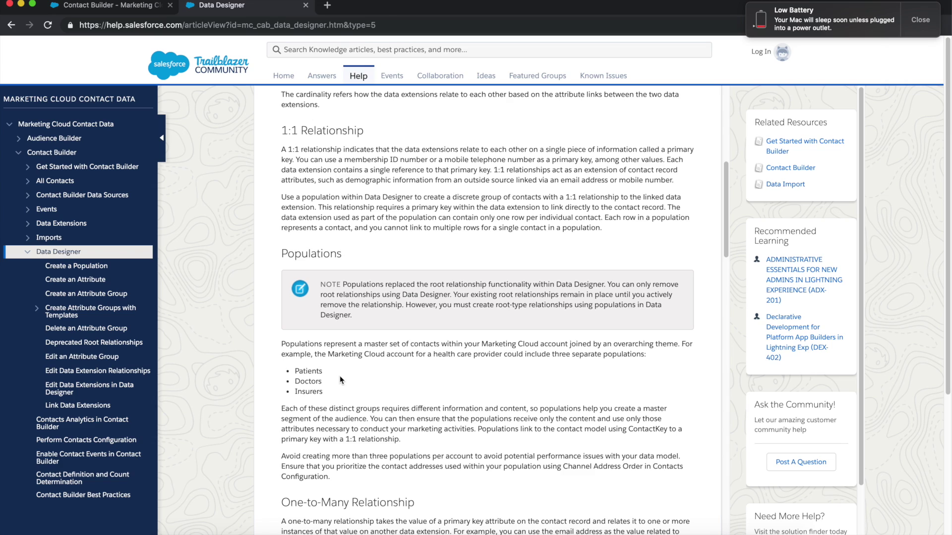
pyautogui.click(920, 23)
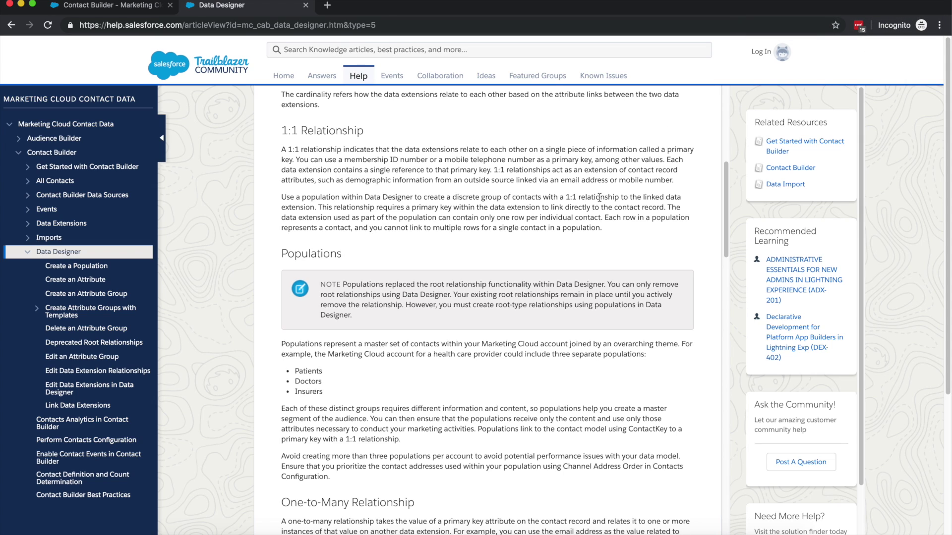